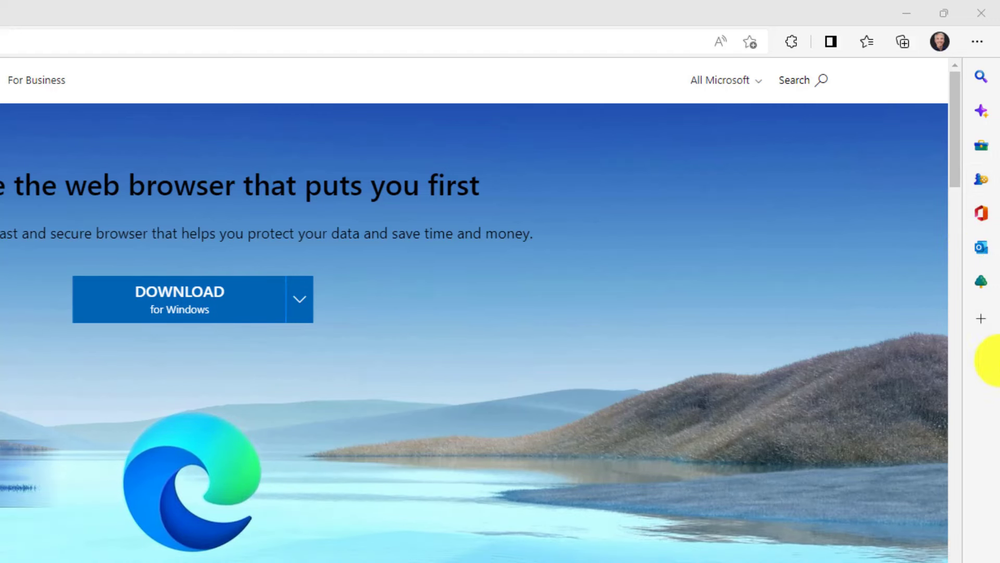
Open the sidebar's Search pane, then browse the Discover pane's related topics.
click(981, 78)
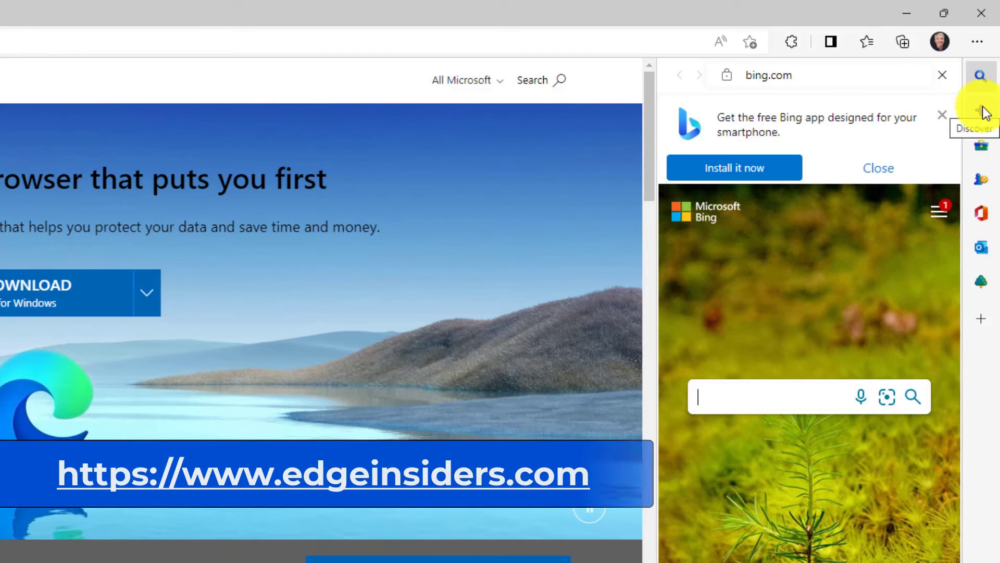
click(983, 111)
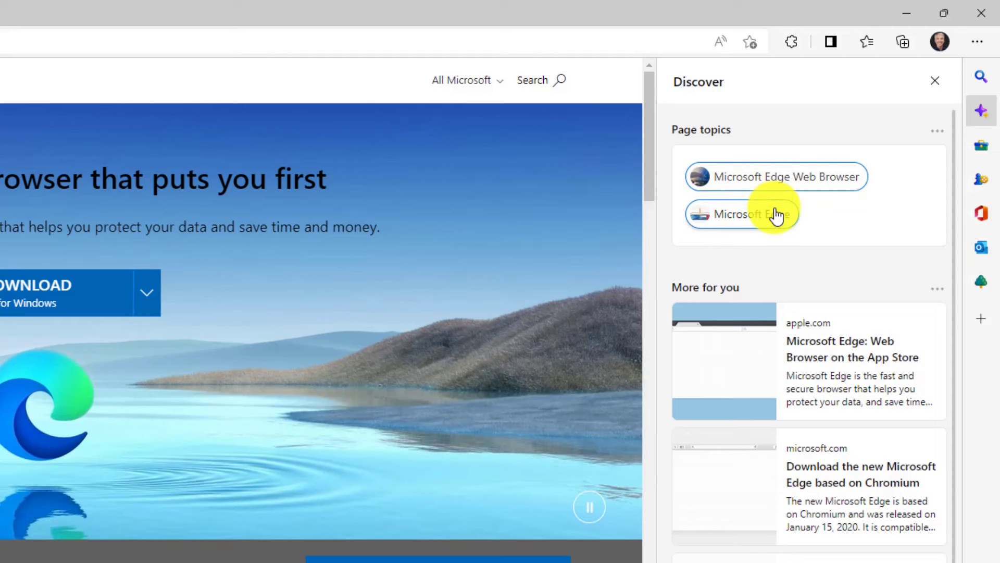
scroll(819, 531, down, 7)
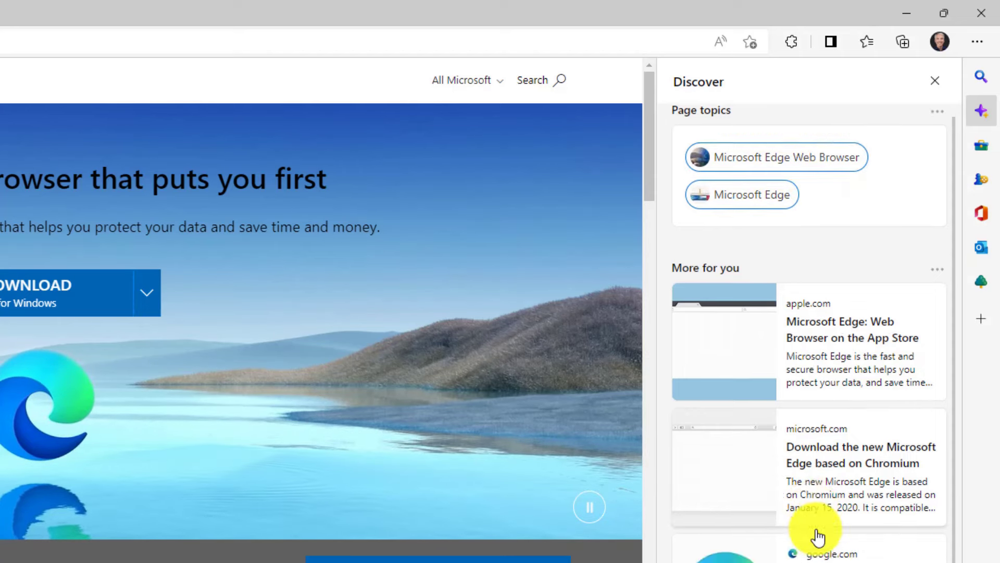
scroll(817, 530, up, 7)
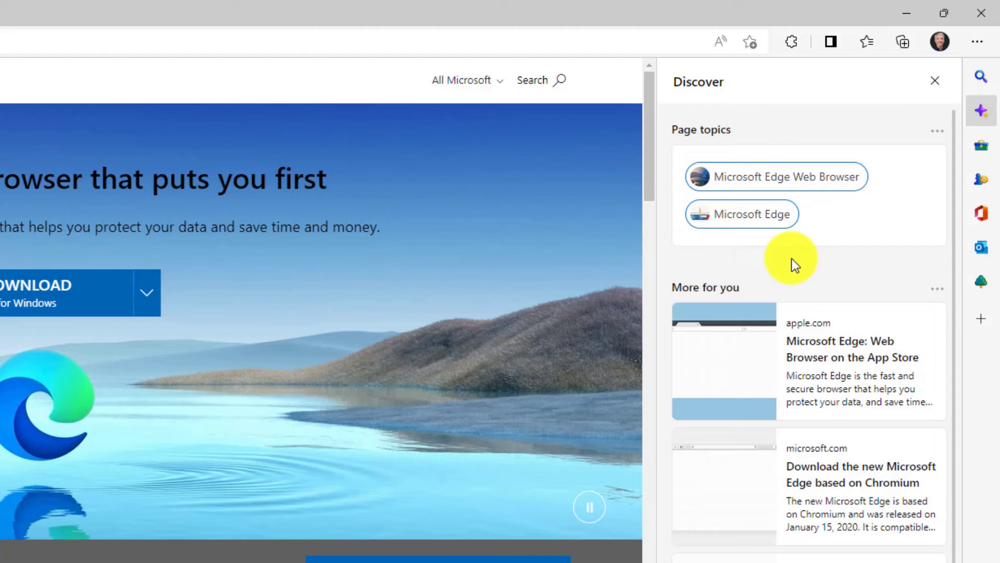
Browse the Tools pane's calculator, unit converter and speed test, then show the Games collection.
click(979, 152)
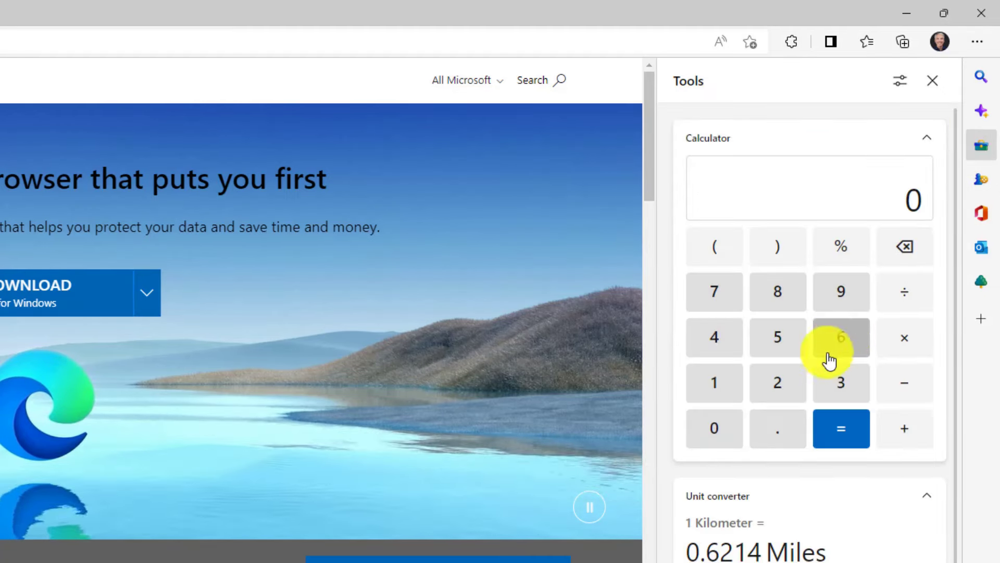
scroll(826, 357, down, 3)
scroll(838, 341, down, 2)
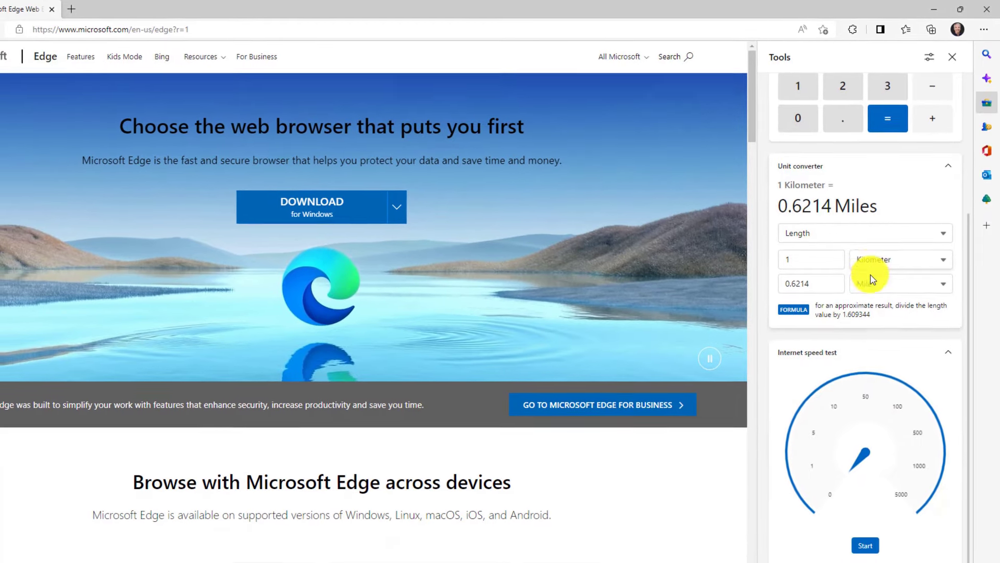
scroll(882, 435, up, 3)
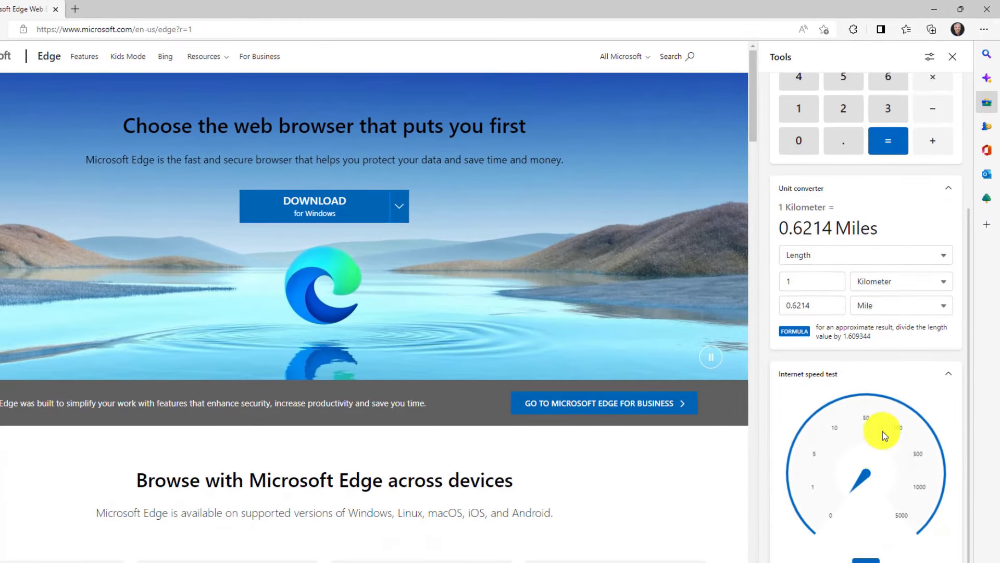
click(986, 126)
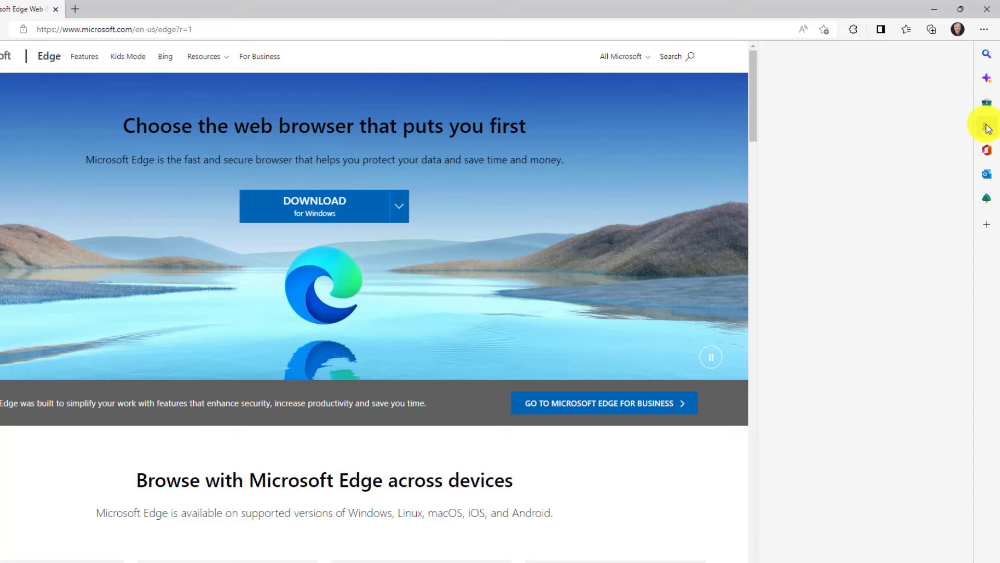
From the Office sidebar pane, launch Word and the full Office apps list in new tabs.
click(988, 155)
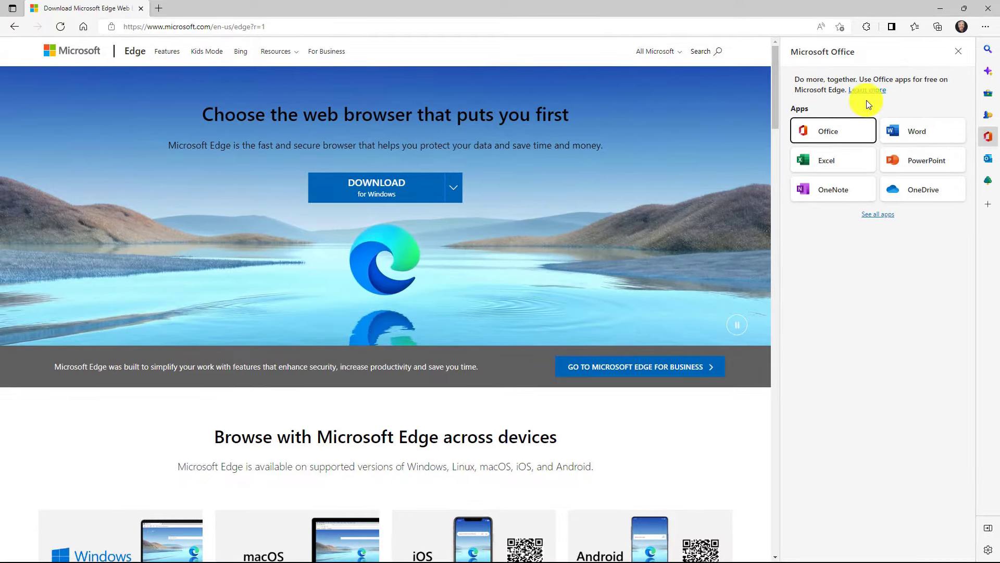
click(909, 135)
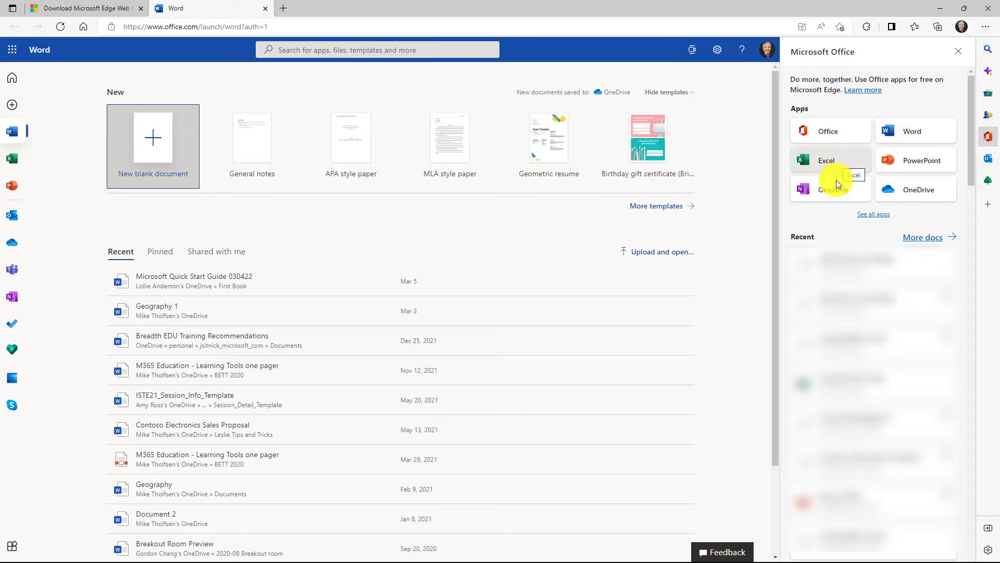
click(874, 214)
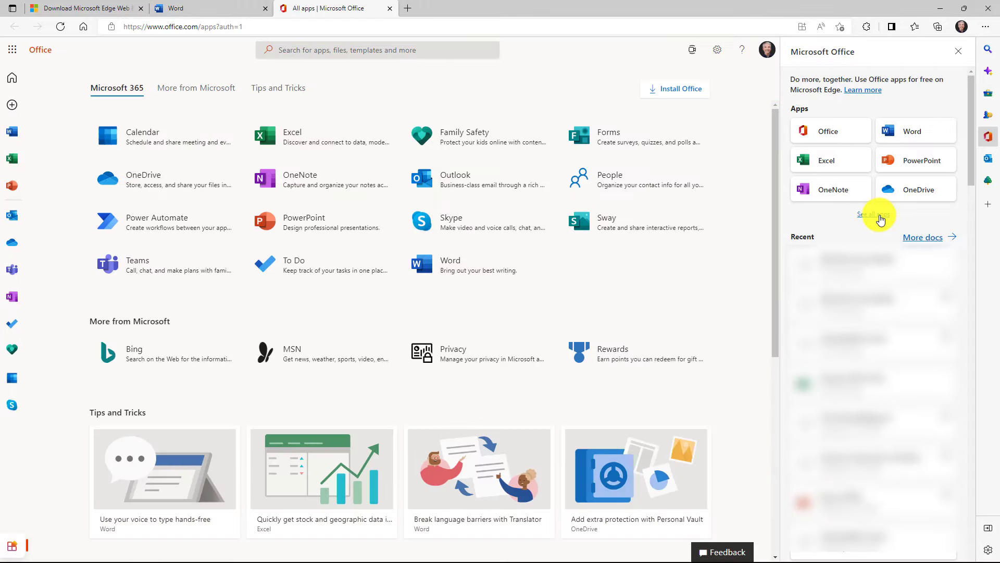
View the Outlook inbox in the sidebar, read the TechSmith welcome email, and return.
click(989, 159)
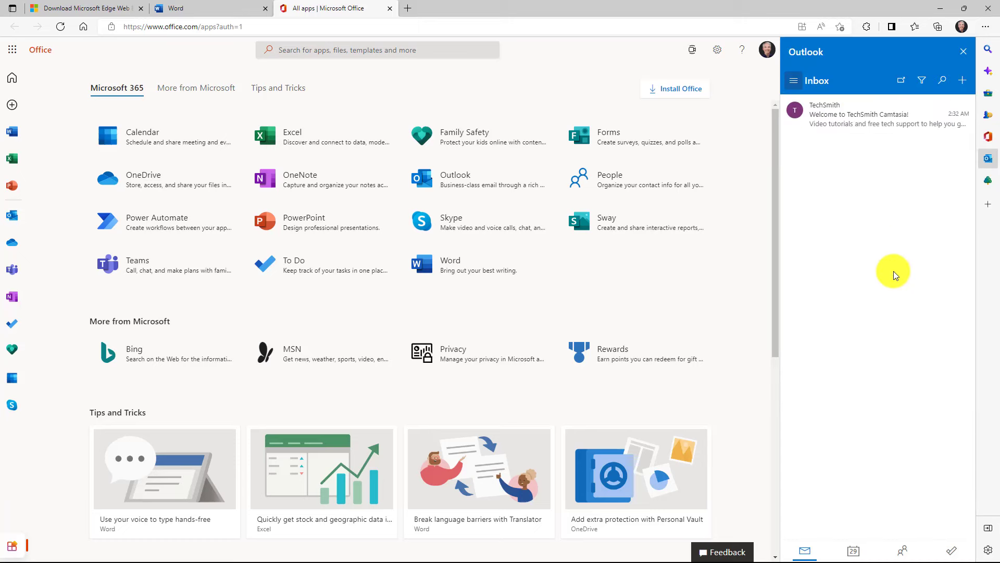
click(863, 116)
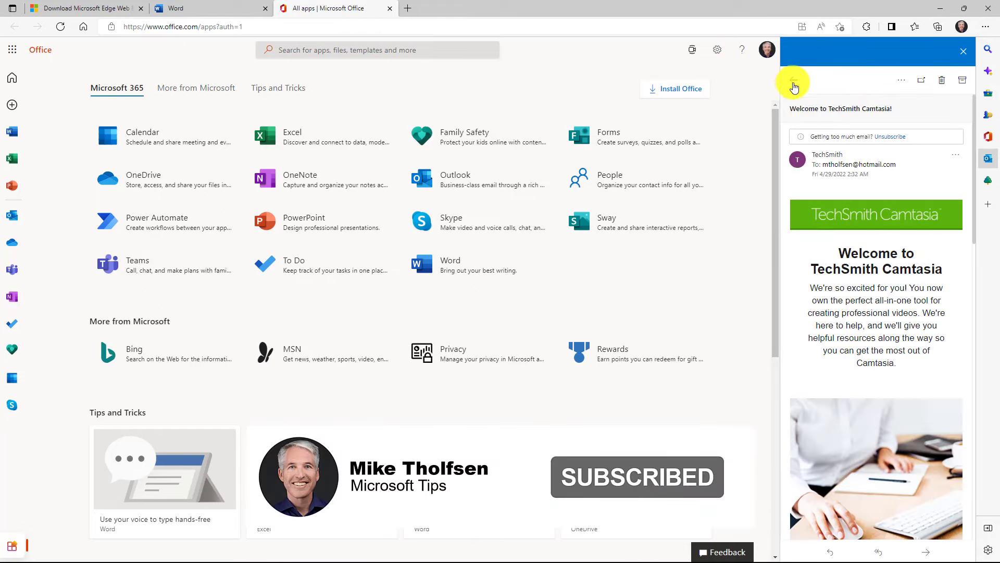
click(792, 84)
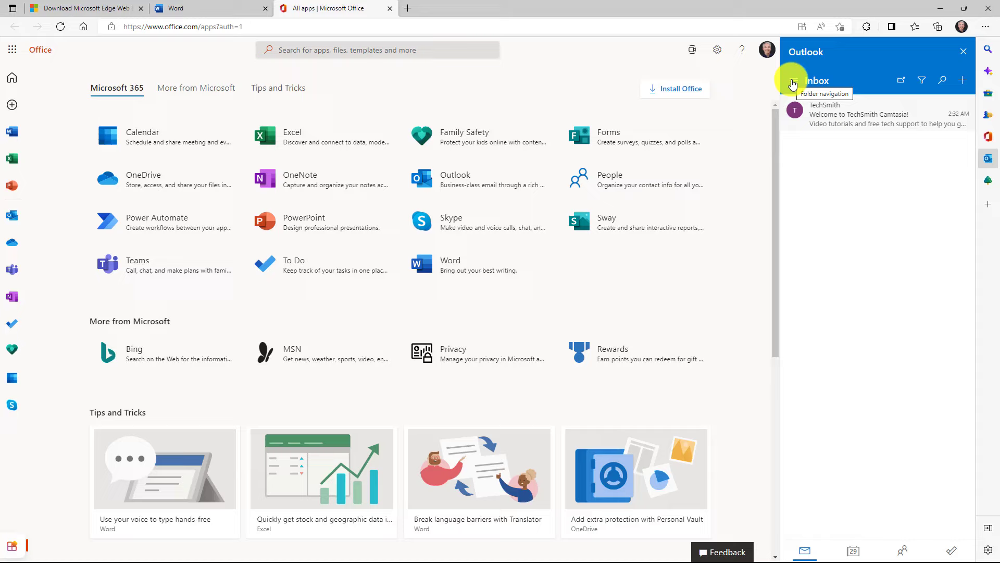
Switch off Games and Tools in the Customize sidebar panel, then close it.
click(987, 204)
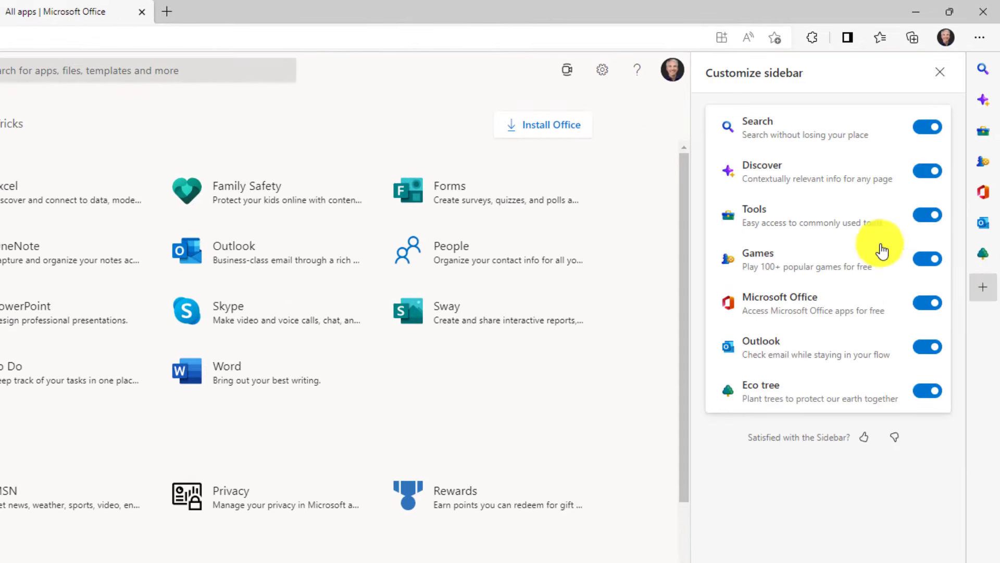
click(925, 257)
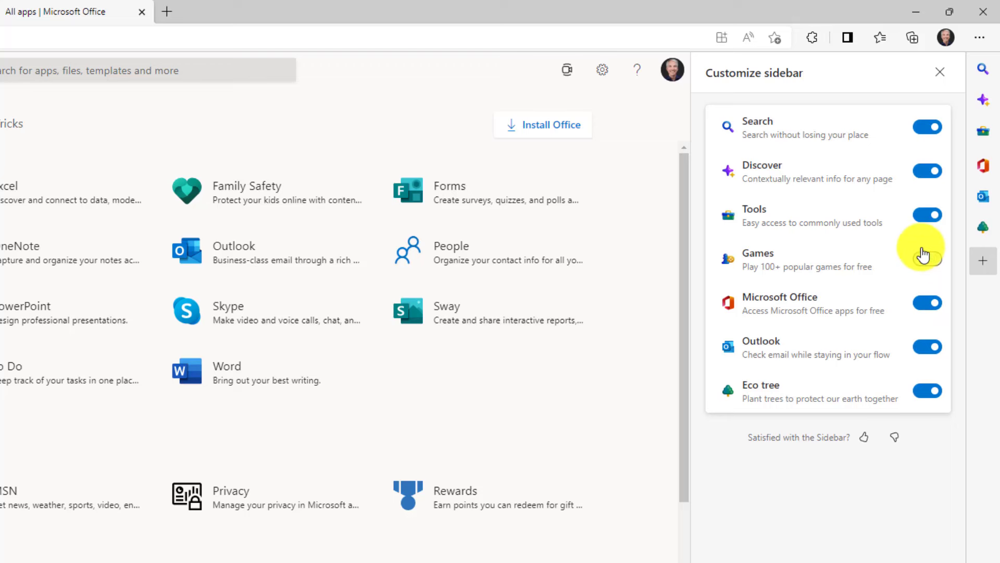
click(923, 215)
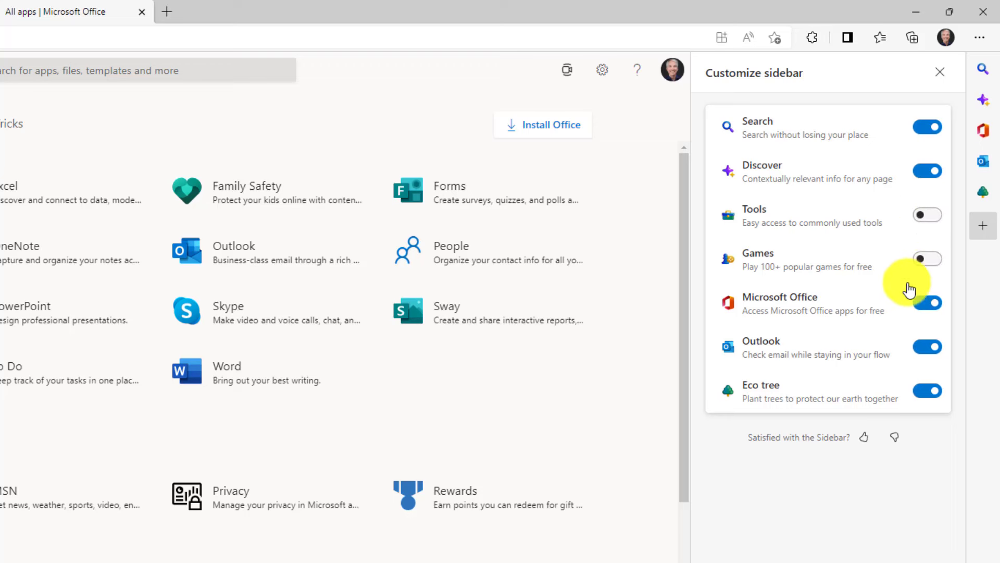
click(939, 72)
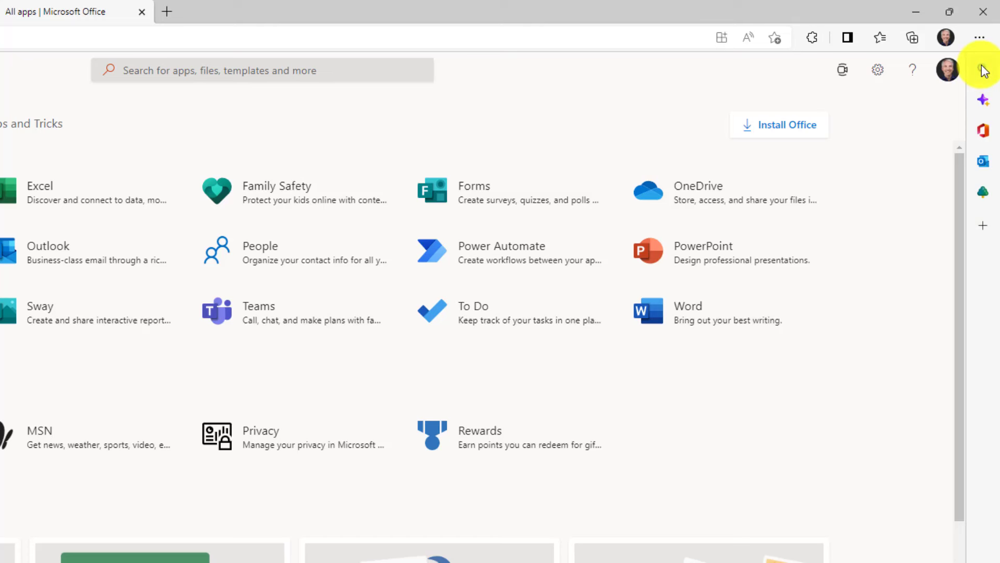
In Settings > Appearance, toggle Show sidebar off and then back on.
click(979, 38)
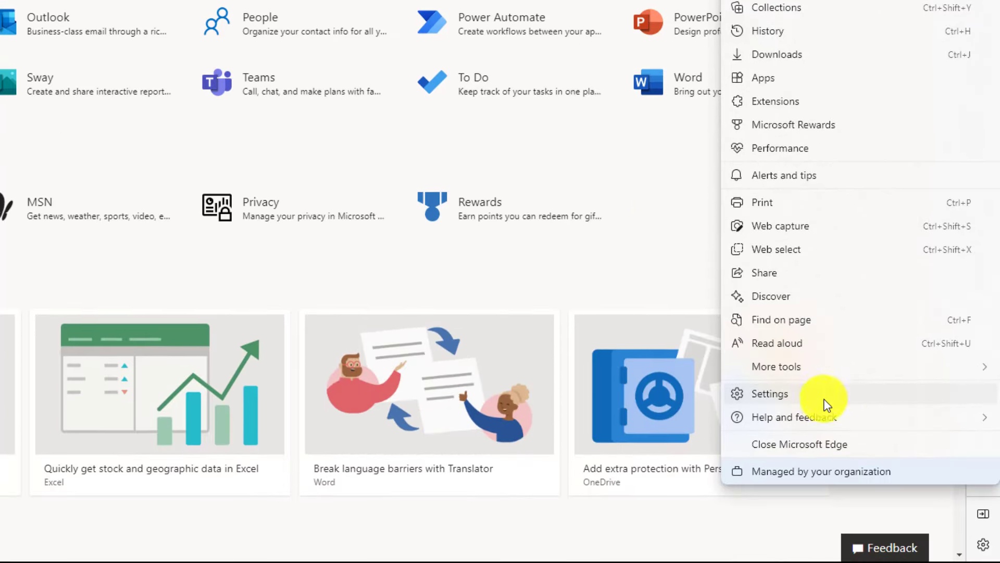
click(824, 397)
click(70, 160)
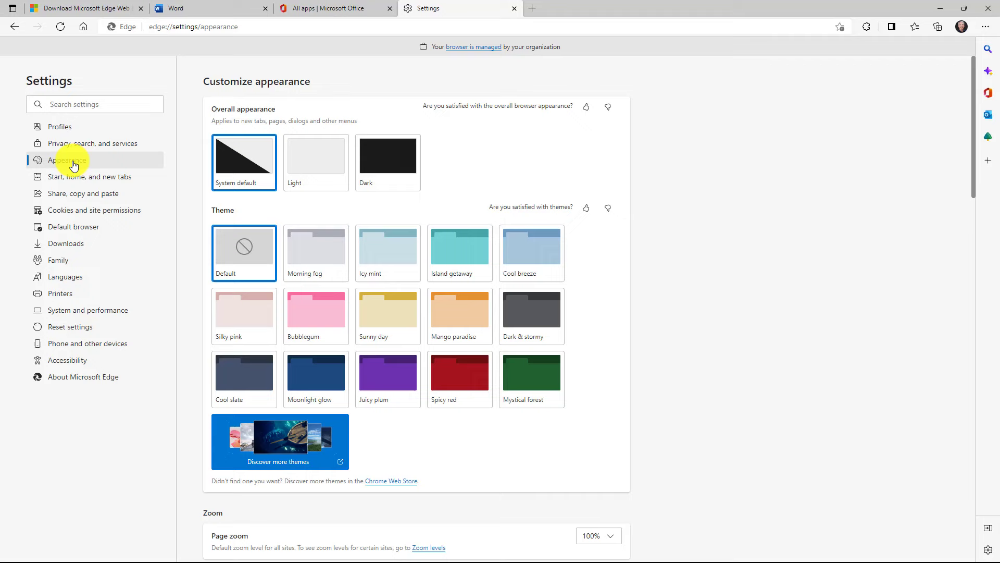
scroll(342, 242, down, 8)
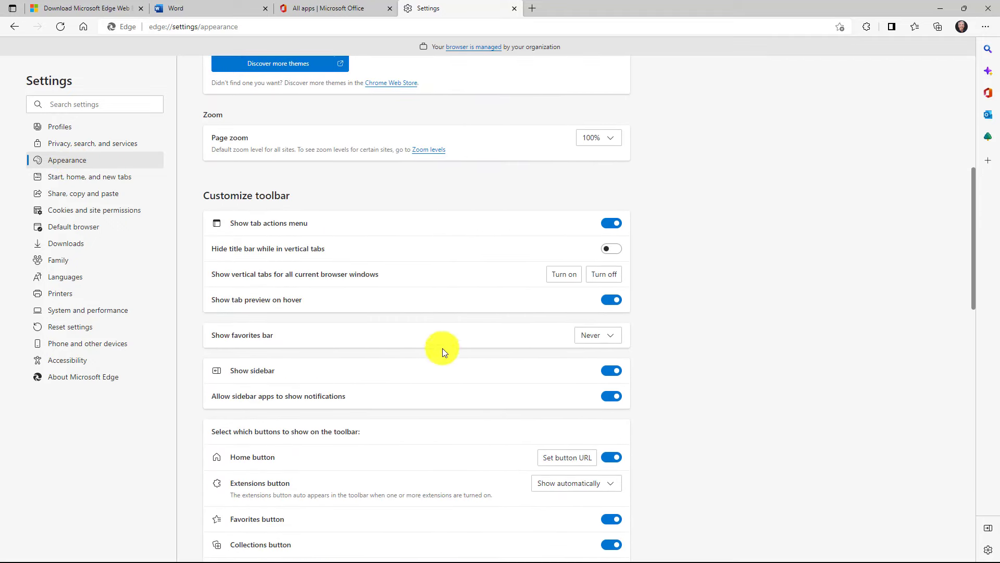
click(611, 370)
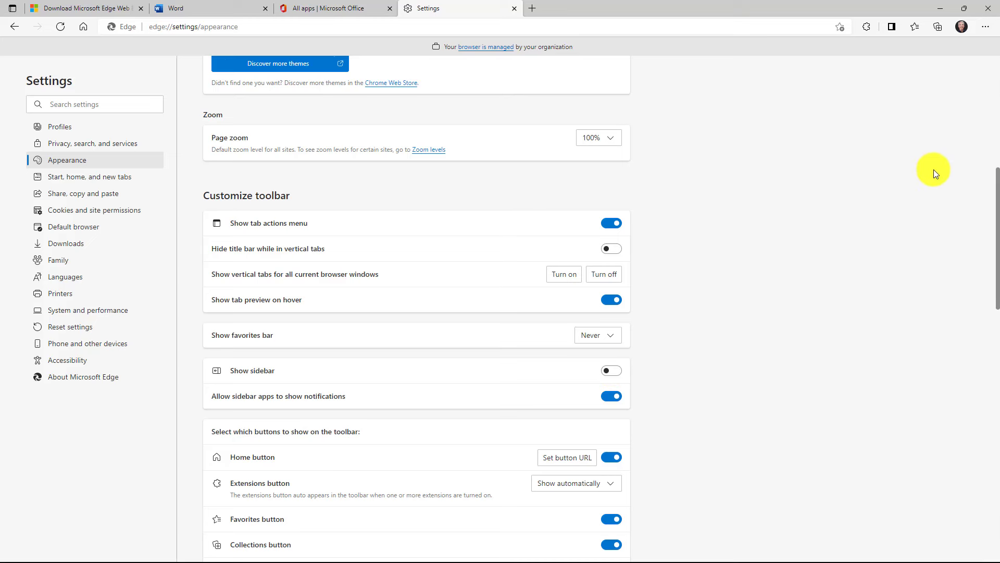
click(615, 375)
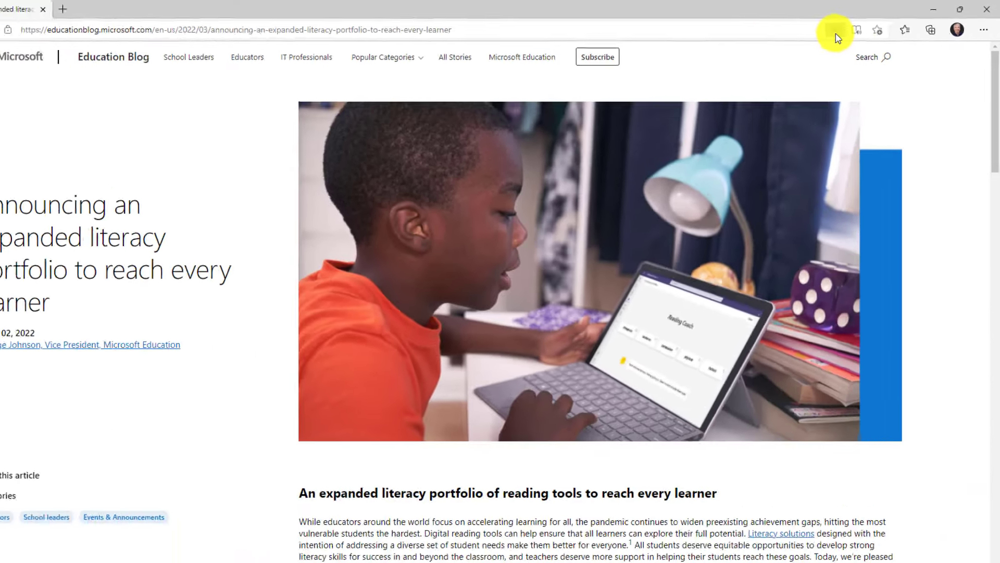
Read the literacy article aloud, pause it, and check the voice list, keeping Aria at normal speed.
click(834, 32)
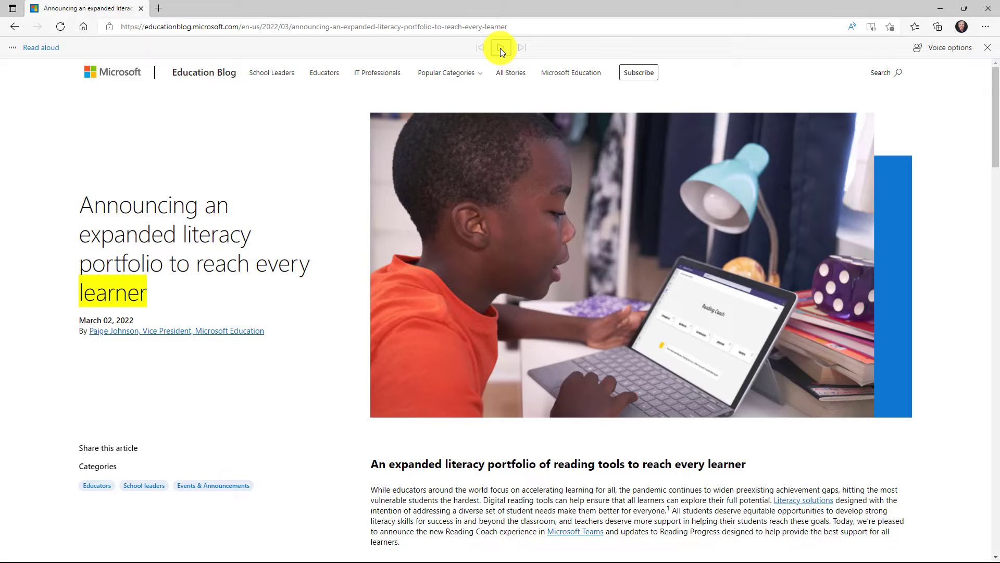
click(500, 48)
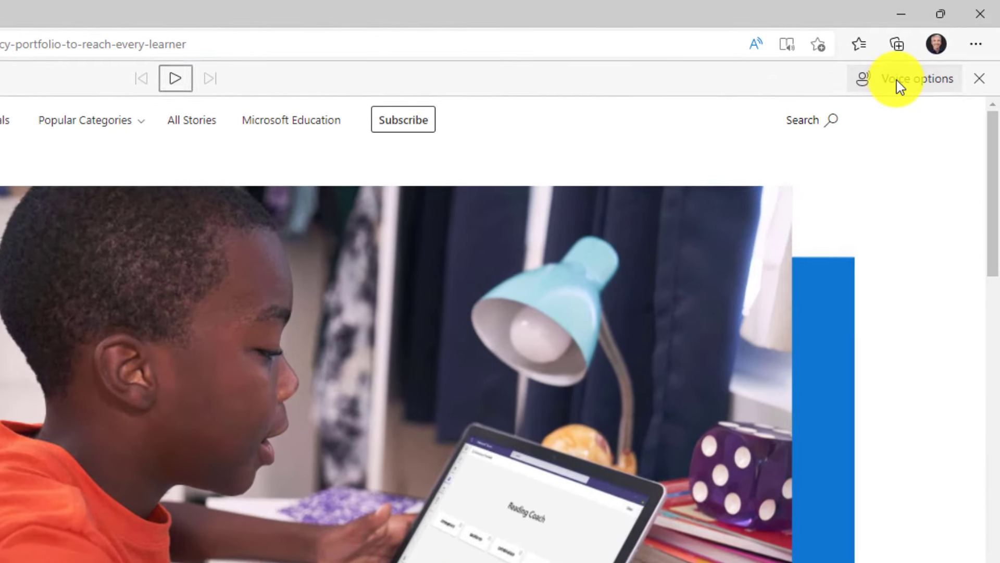
click(937, 48)
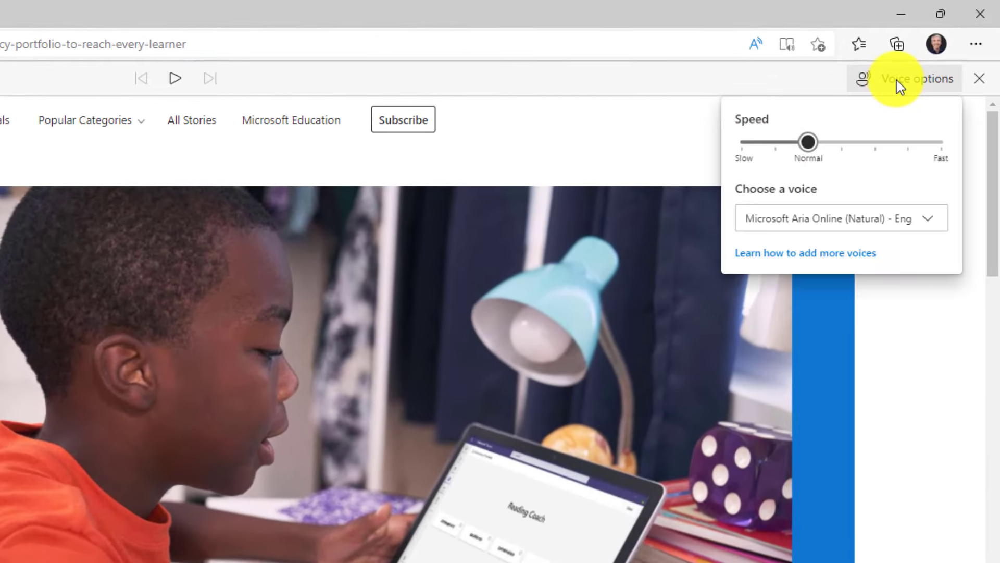
click(840, 221)
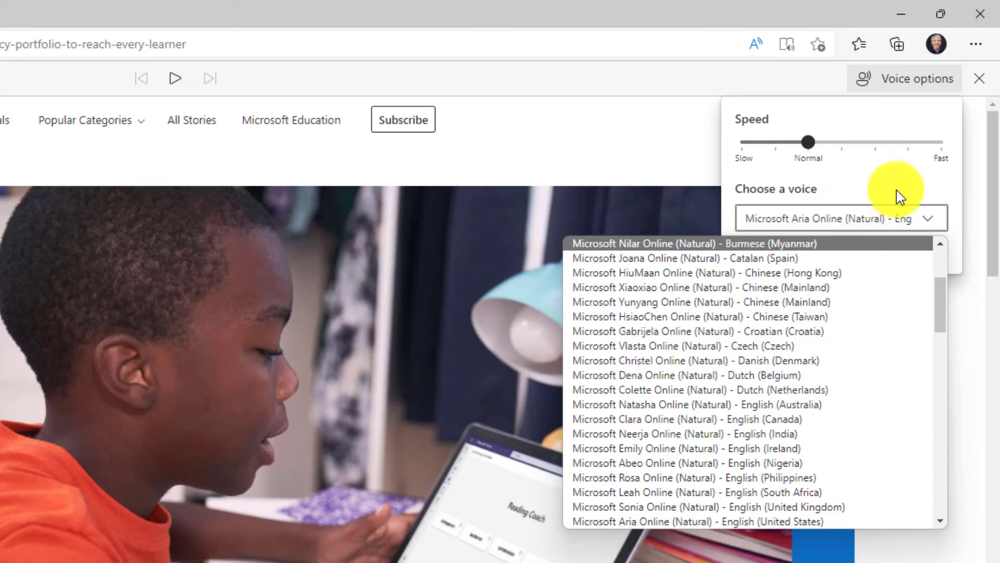
click(935, 219)
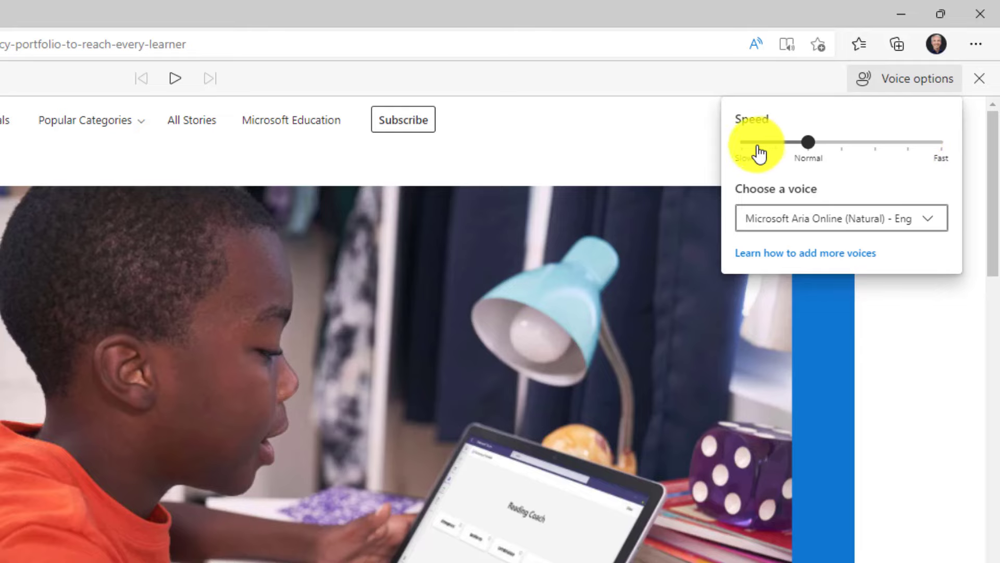
click(589, 11)
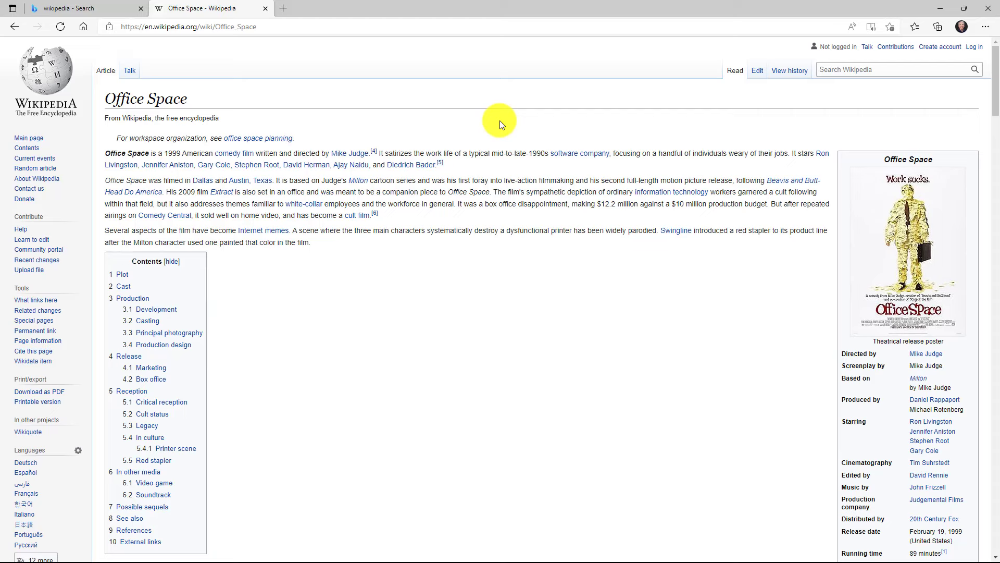
Read the Office Space Wikipedia article aloud, then pause the narration.
click(850, 25)
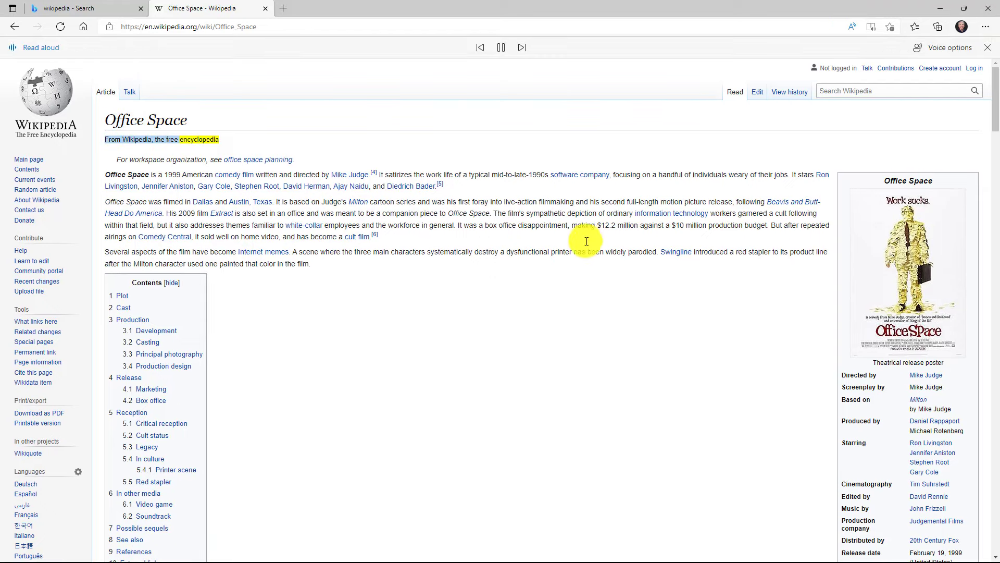
click(501, 46)
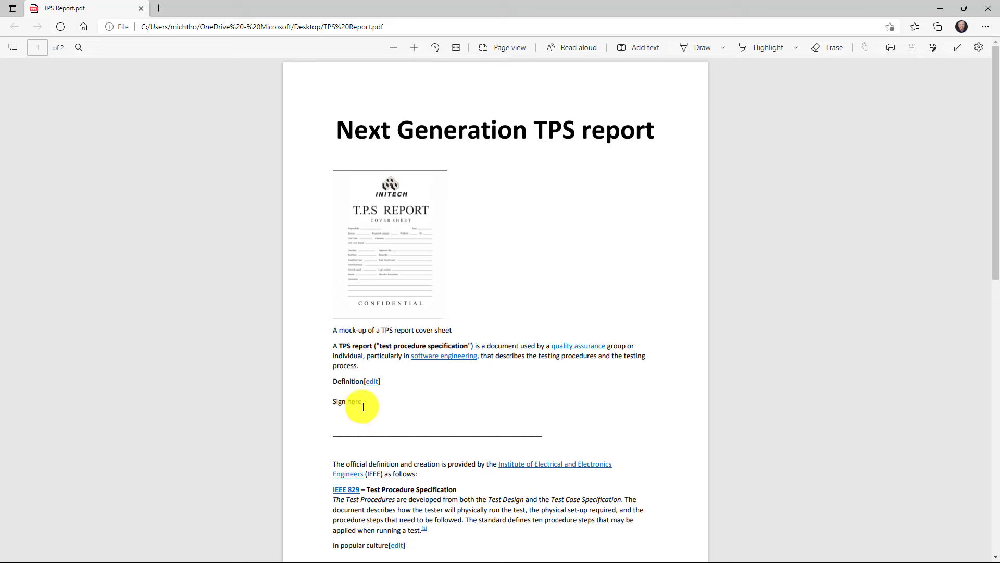
Add a text box on the first Sign here line, type the signer's name, and select it.
click(638, 48)
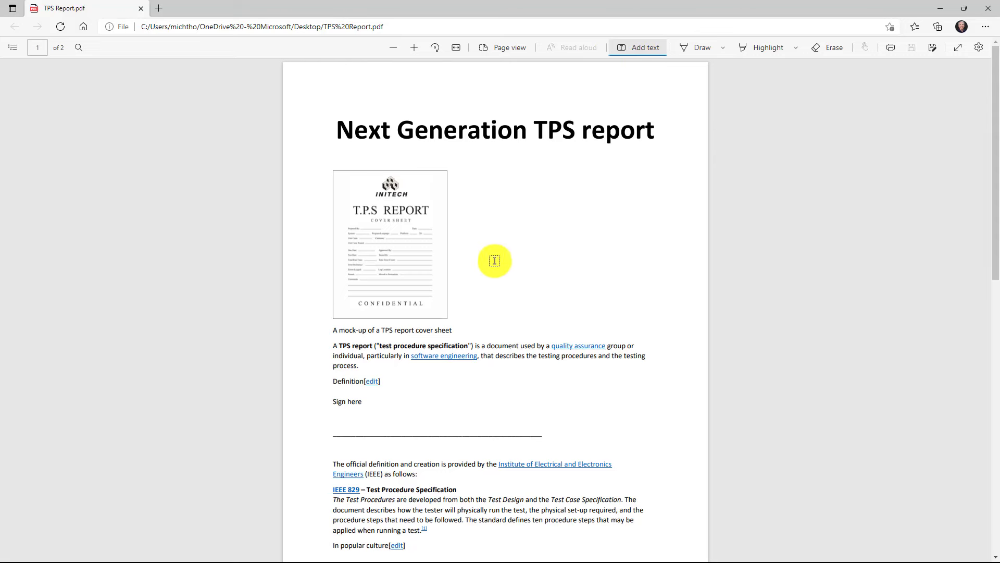
click(340, 423)
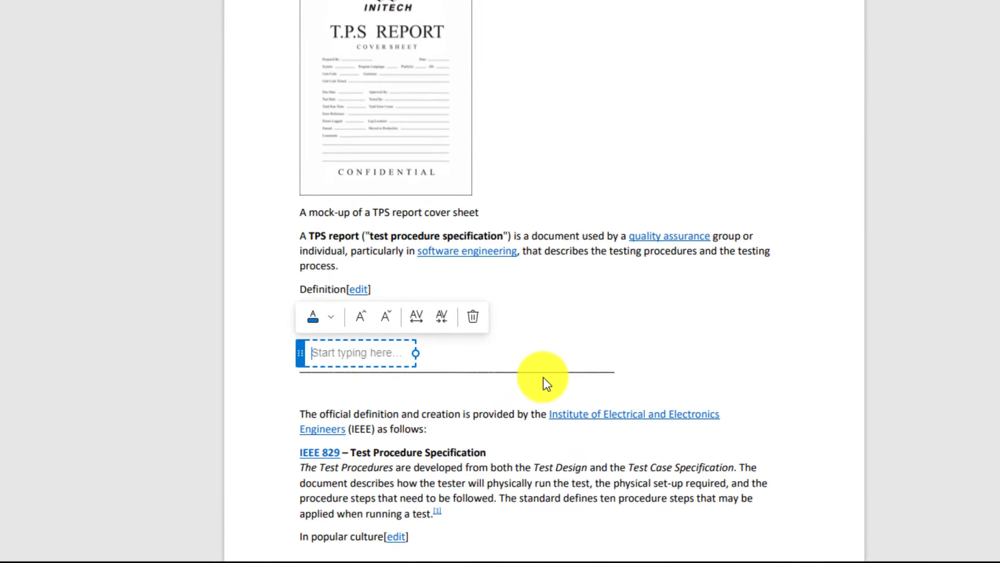
text(Mike Tholfsen)
key(ctrl+a)
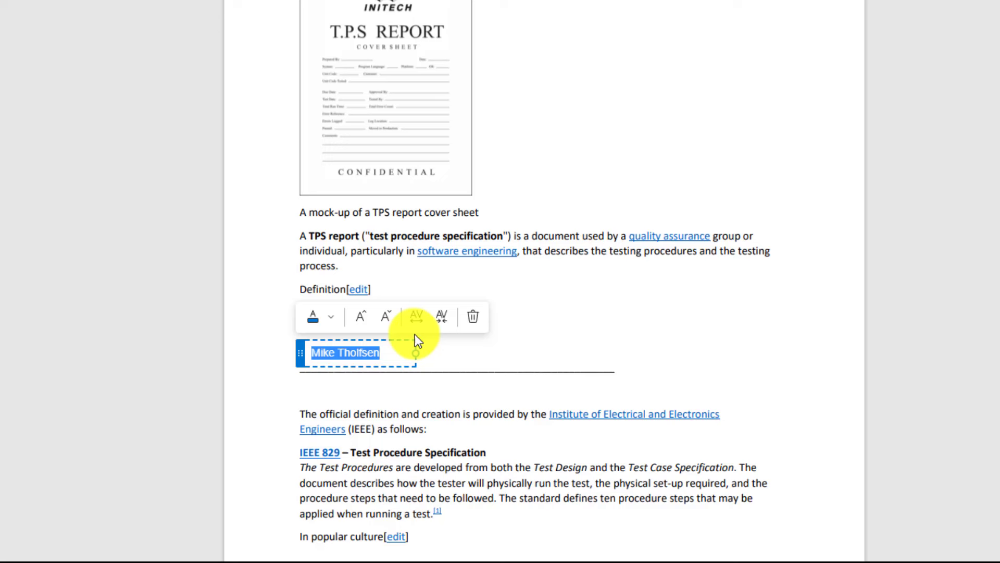
Make the name black, enlarge its font size by two steps, and adjust its letter spacing.
click(332, 317)
click(318, 281)
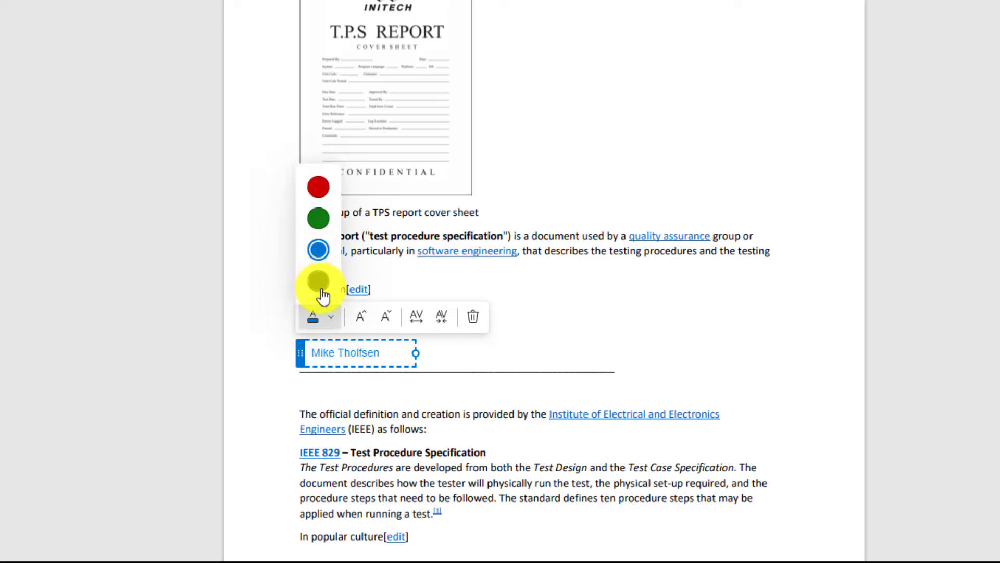
click(359, 316)
click(360, 316)
click(360, 316)
click(359, 316)
click(360, 316)
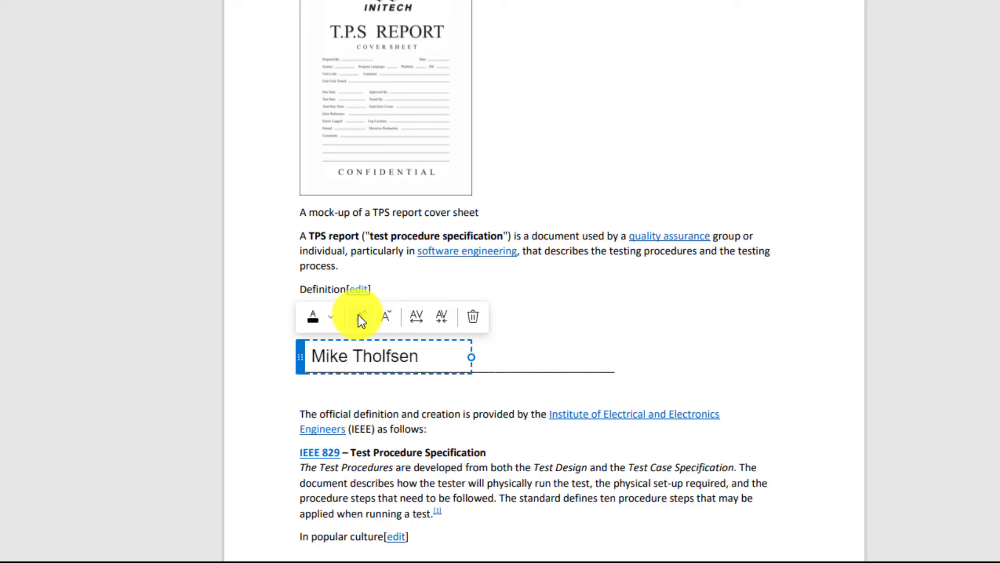
click(387, 319)
click(386, 322)
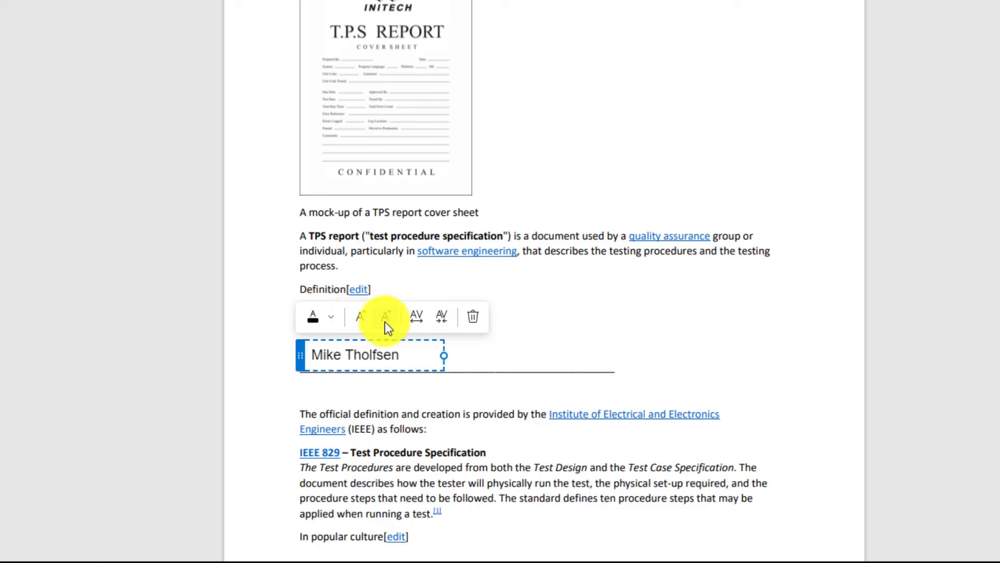
click(423, 318)
click(443, 319)
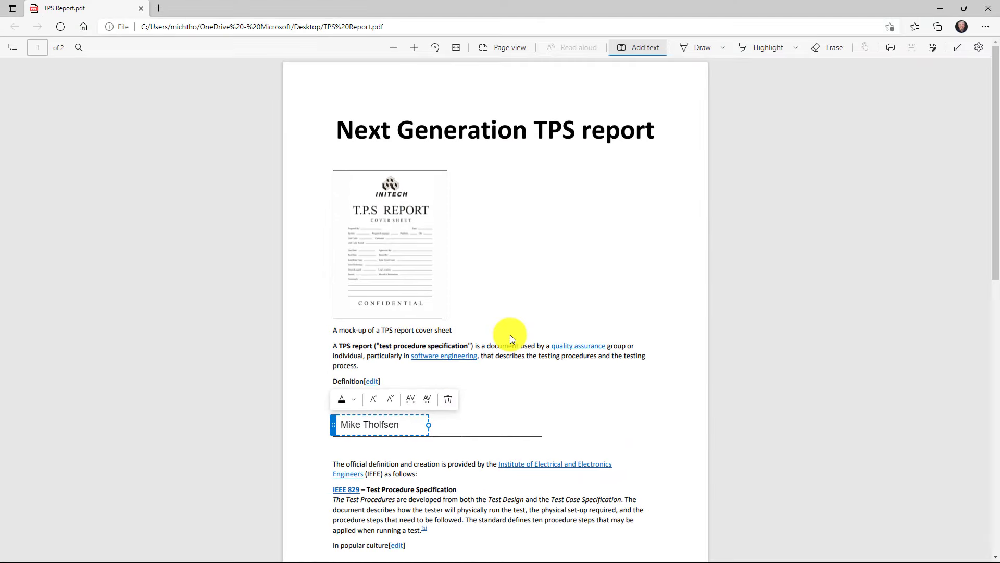
scroll(511, 333, down, 9)
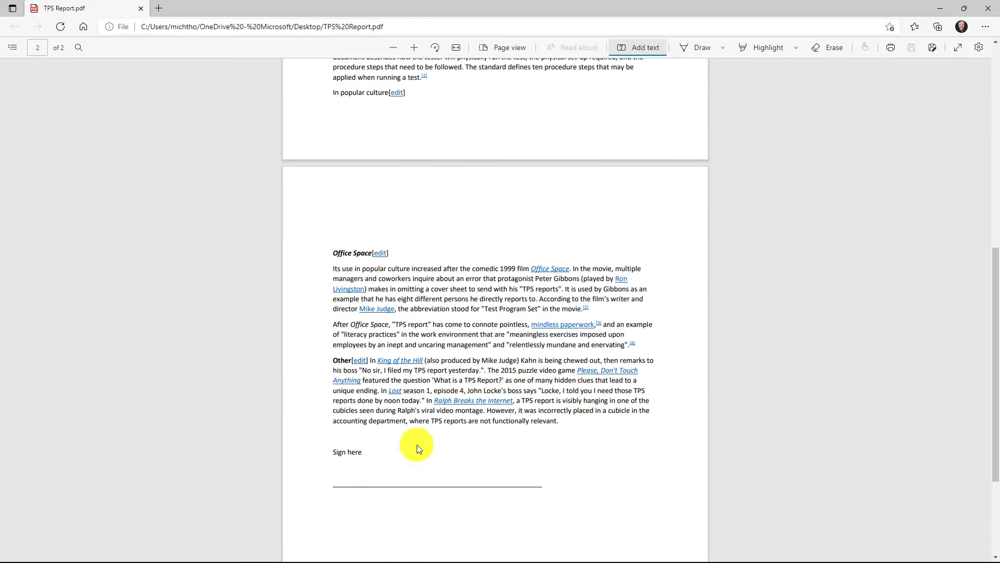
Type the second signer's name on page 2's Sign here line.
click(346, 475)
text(Bill)
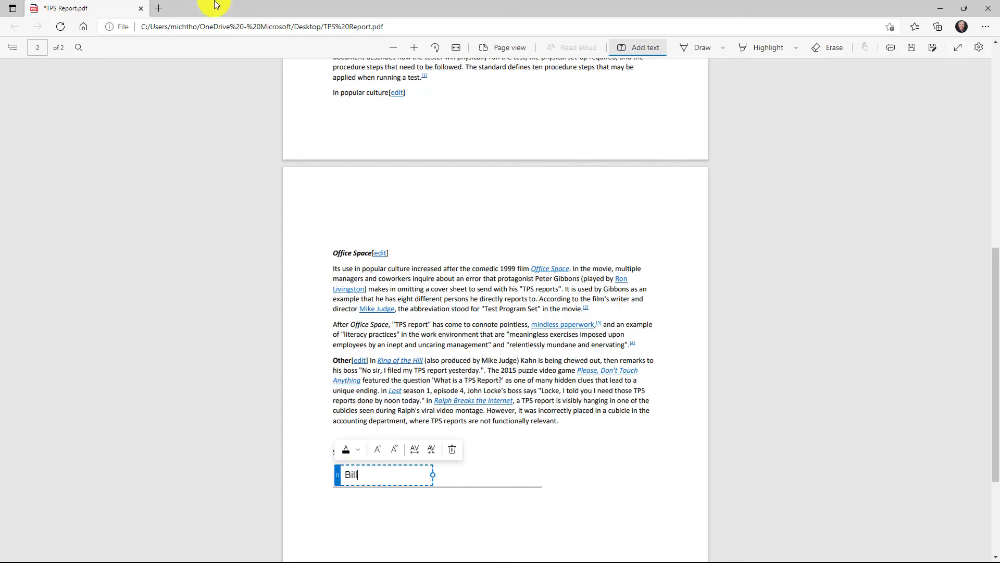
text( Lumbergh)
click(551, 458)
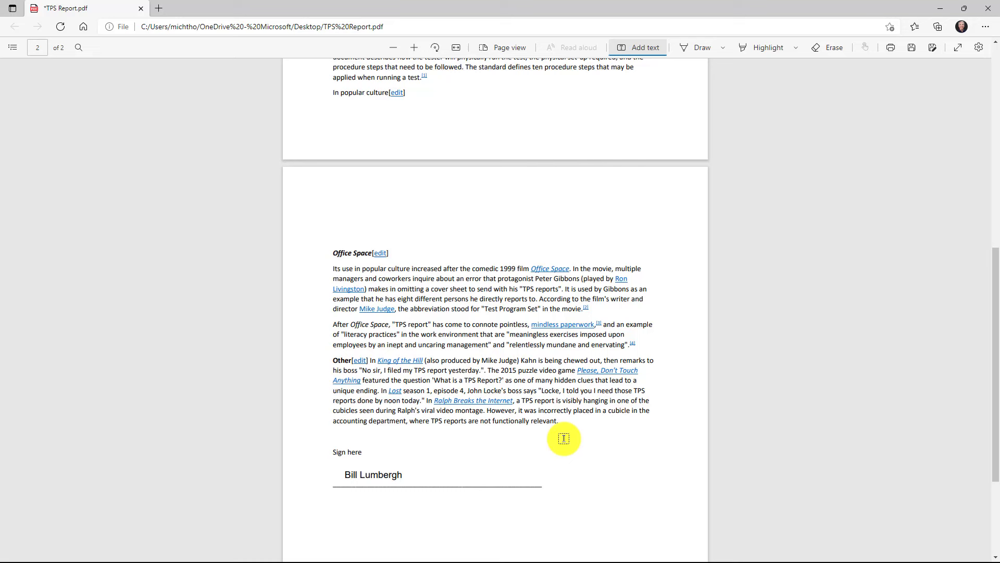
Save the PDF as 'NextGen TPS Report.pdf'.
click(932, 46)
text(NextGen TPS Report.pdf)
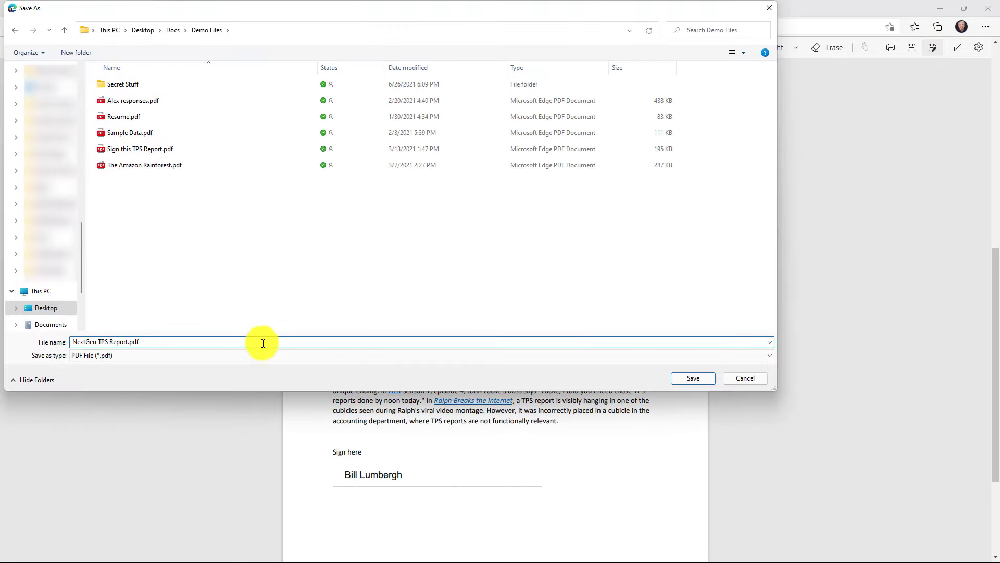
click(697, 379)
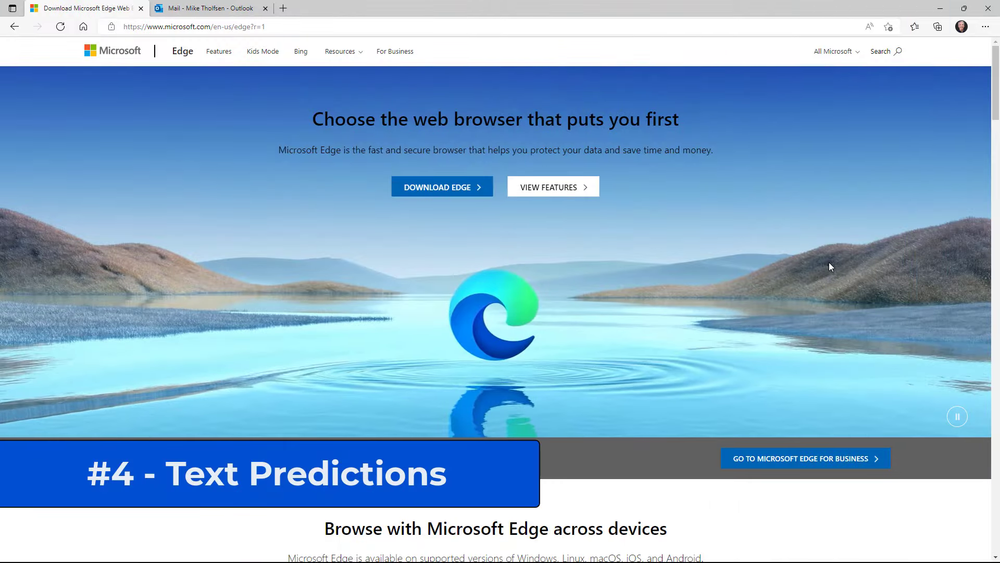
In Settings > Languages, turn Use Microsoft Editor off and back on.
click(985, 27)
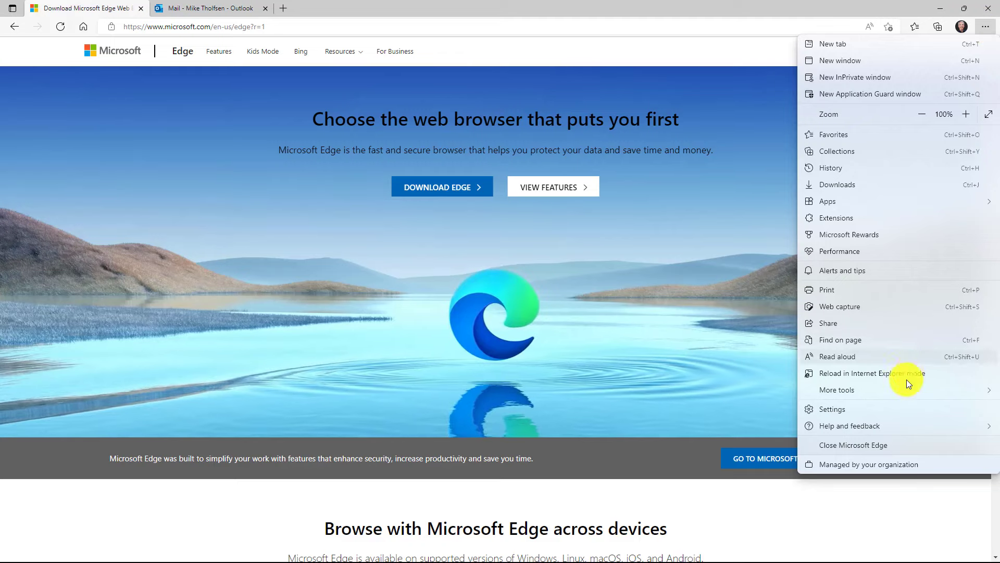
click(909, 411)
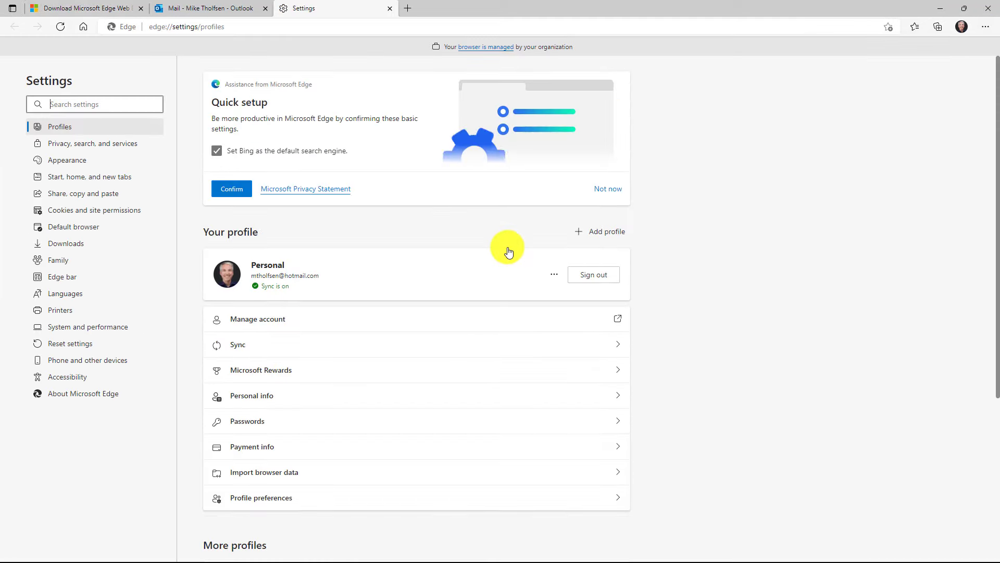
click(64, 294)
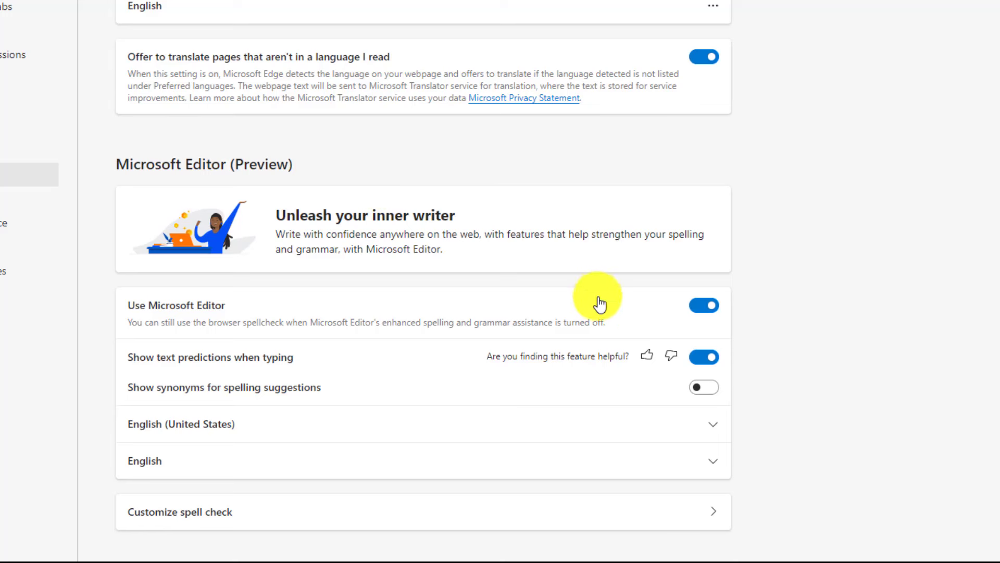
click(700, 309)
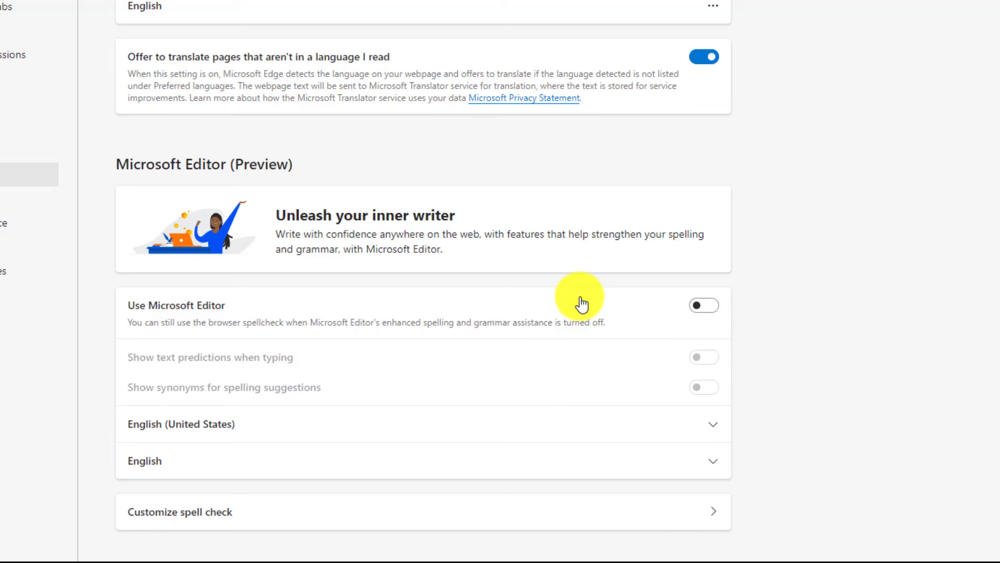
click(708, 312)
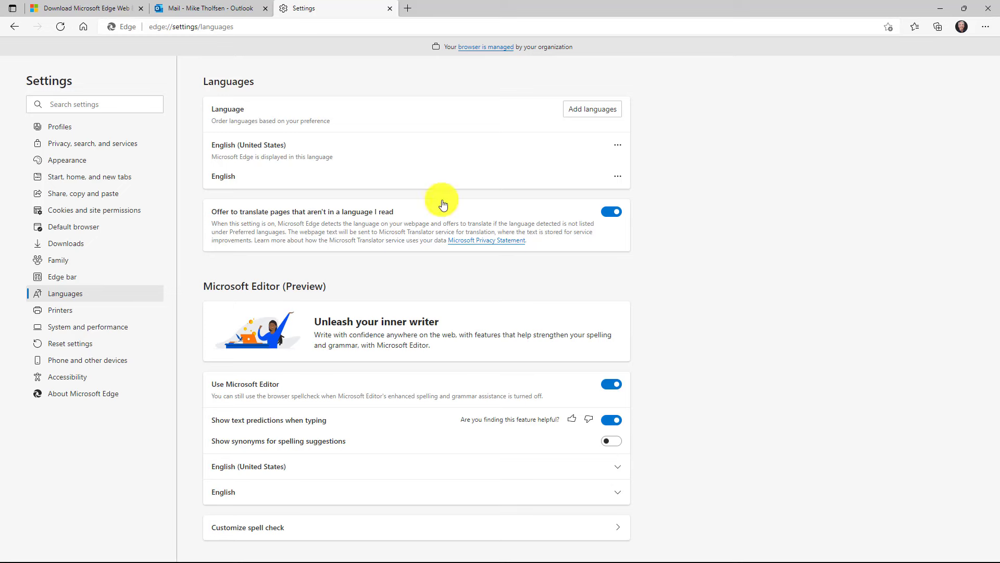
click(221, 9)
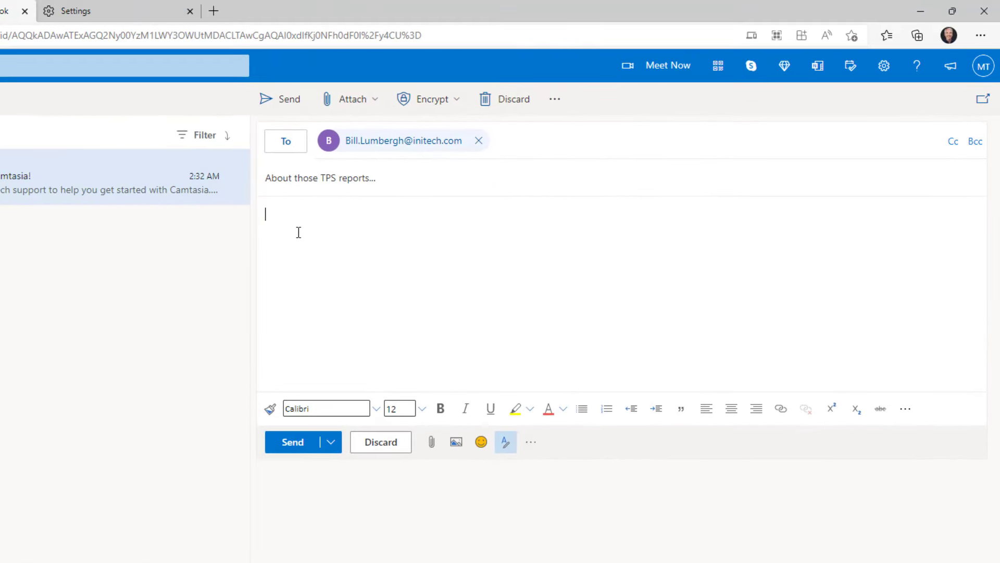
Write the body asking whether the new TPS reports must be used all the time, accepting predicted words.
text(Hi Bill - I had a qu)
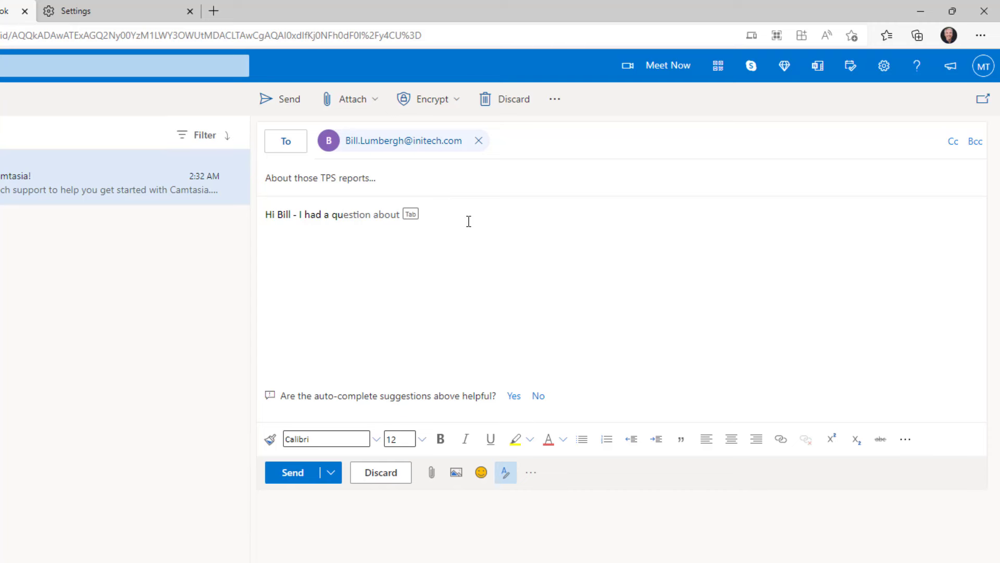
key(Tab)
text(those new TPS reports.  Do I really)
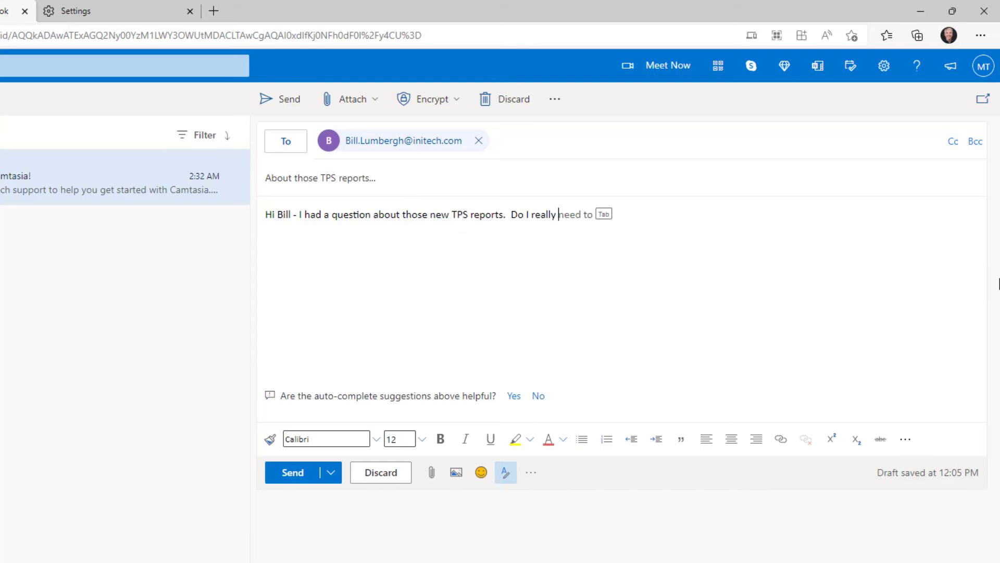
key(Tab)
text(use them all the time?)
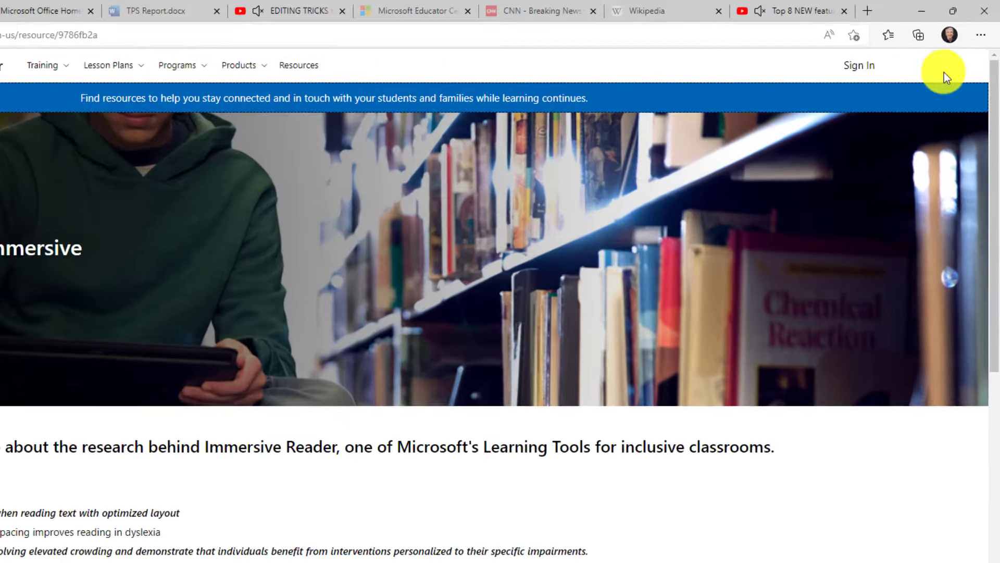
From the main menu, open the Performance page and keep efficiency mode set to Always.
click(985, 26)
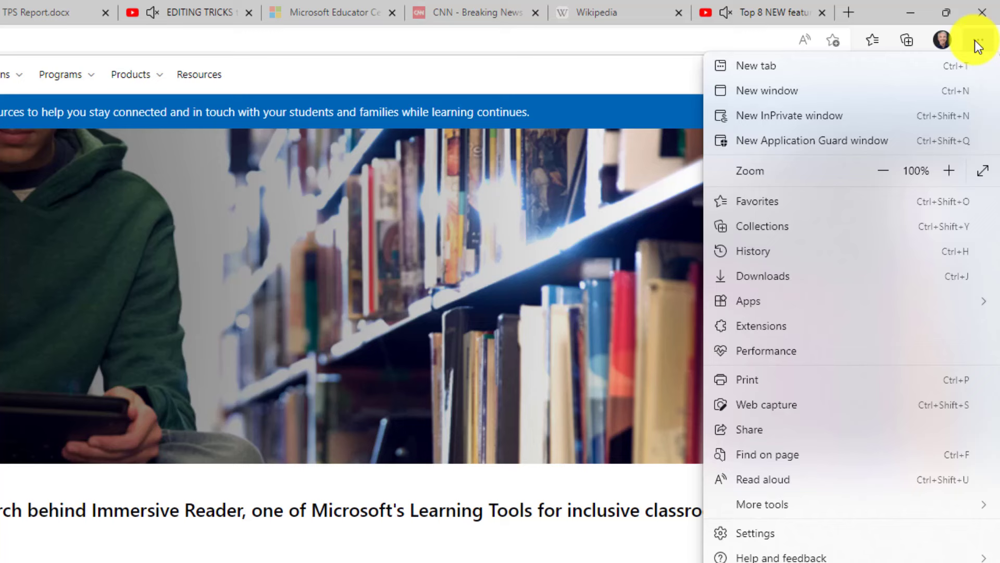
click(846, 352)
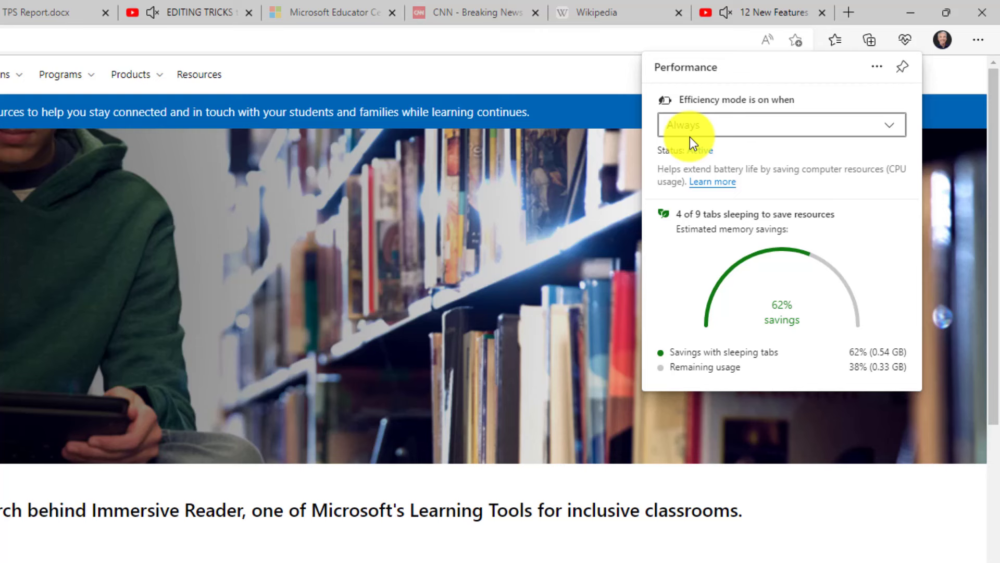
click(803, 131)
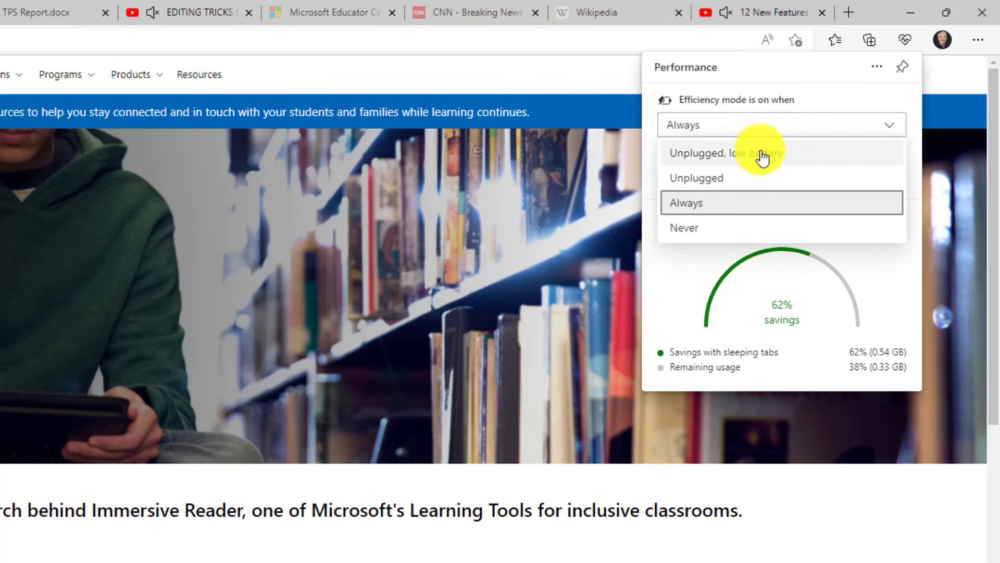
click(714, 211)
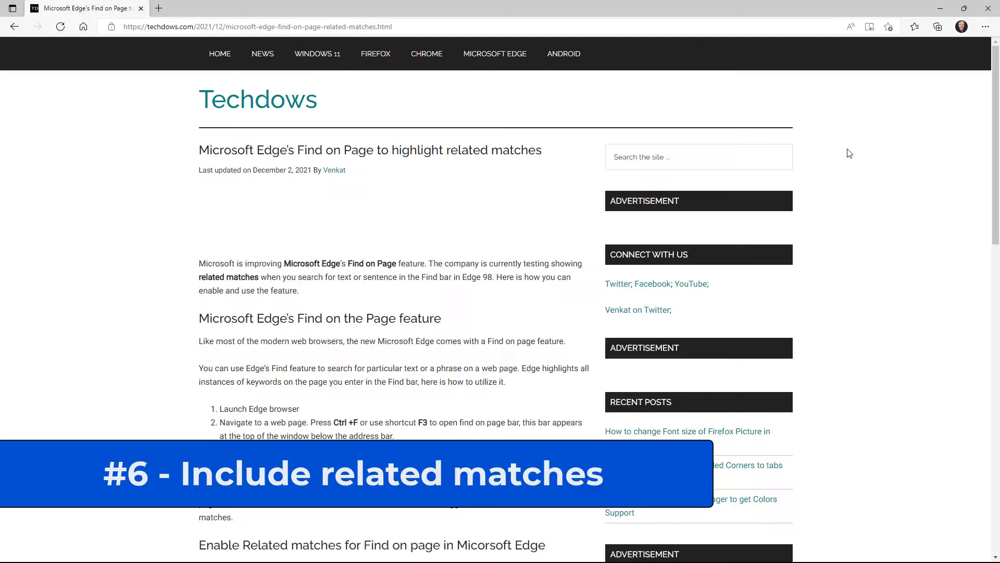
Find 'start' on the page, stepping through related matches restart and initiate, then disable related matches.
key(ctrl+f)
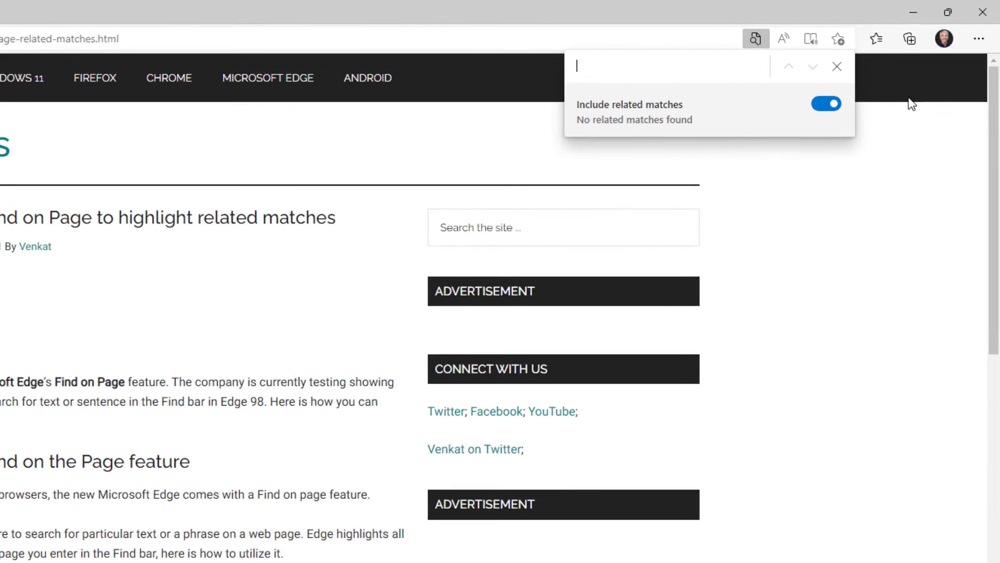
text(start)
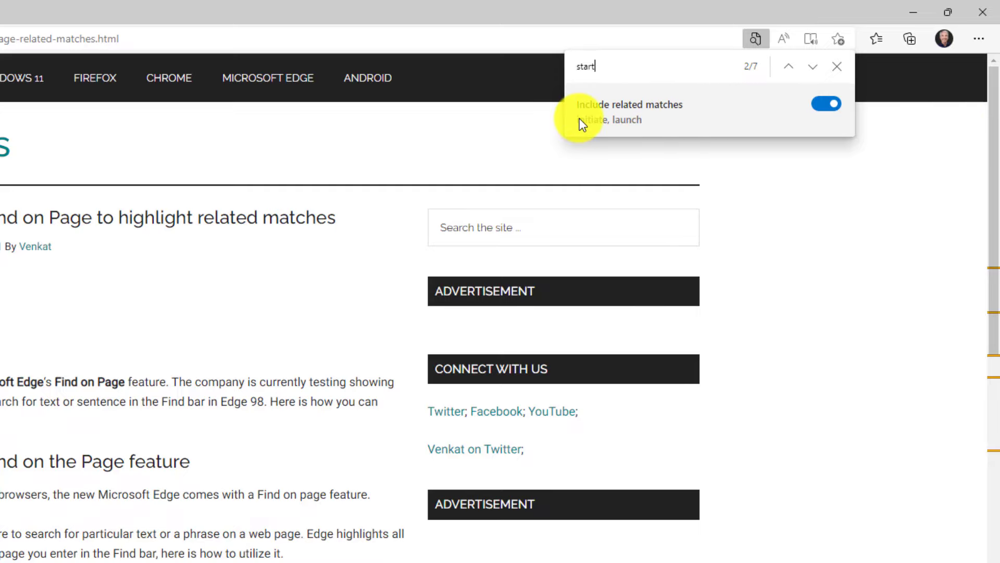
click(813, 67)
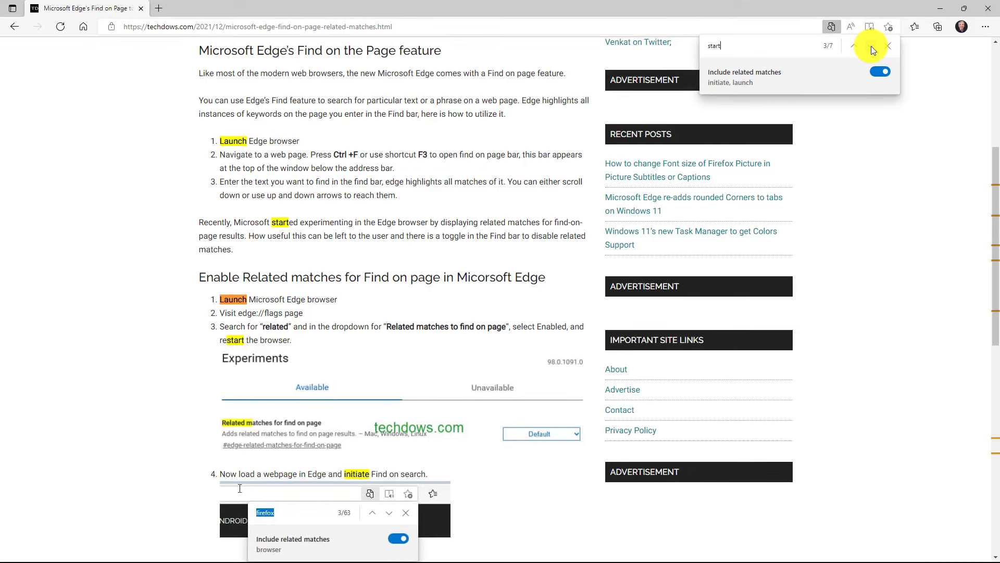
click(871, 46)
click(871, 46)
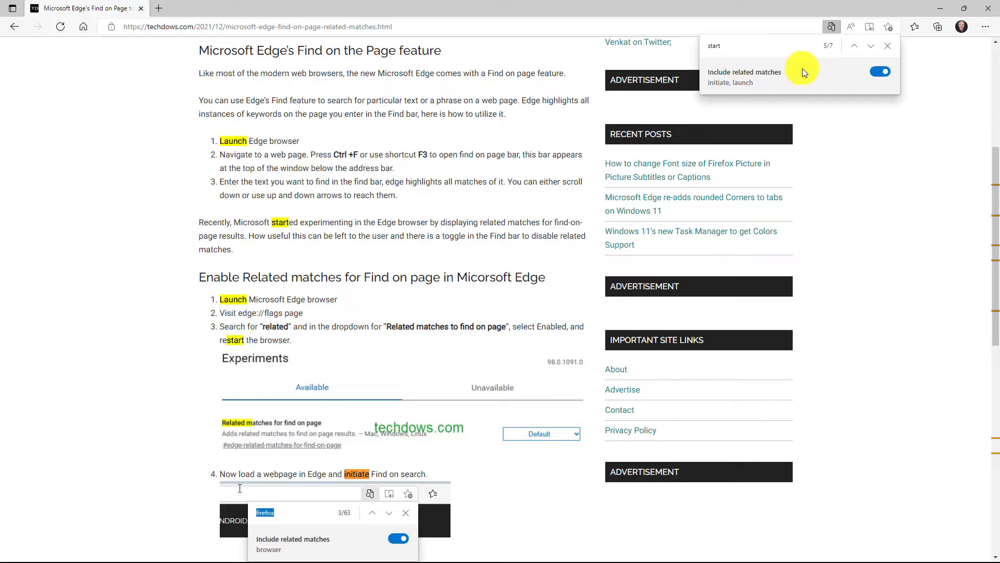
click(872, 72)
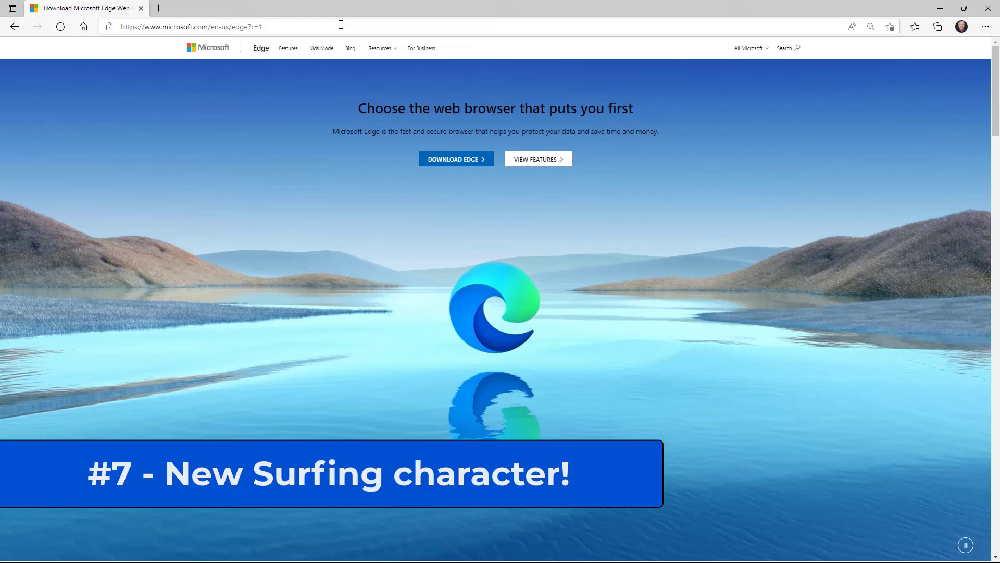
Load edge://surf, start the game, and steer the penguin down-left.
click(341, 24)
text(edge://surf)
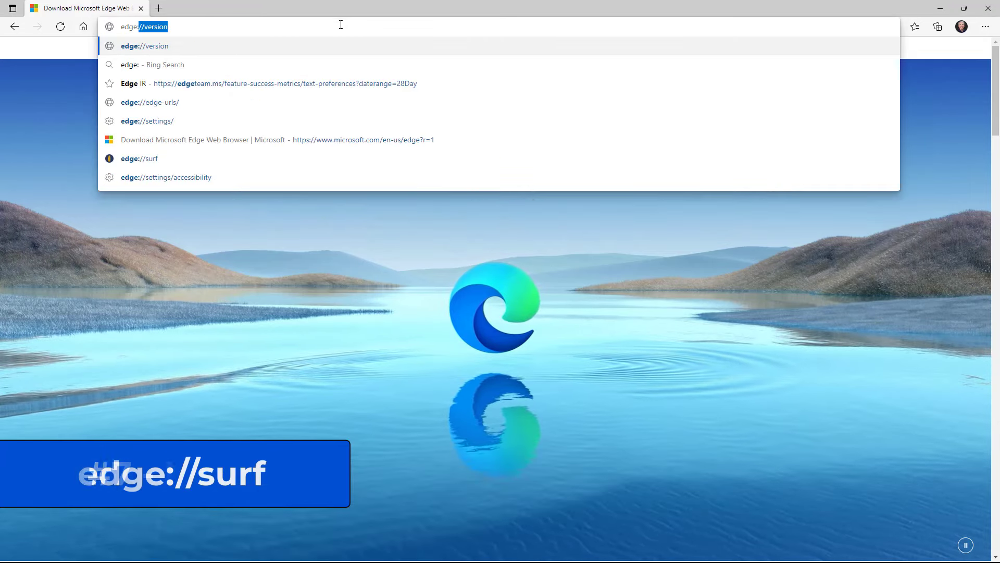
key(Return)
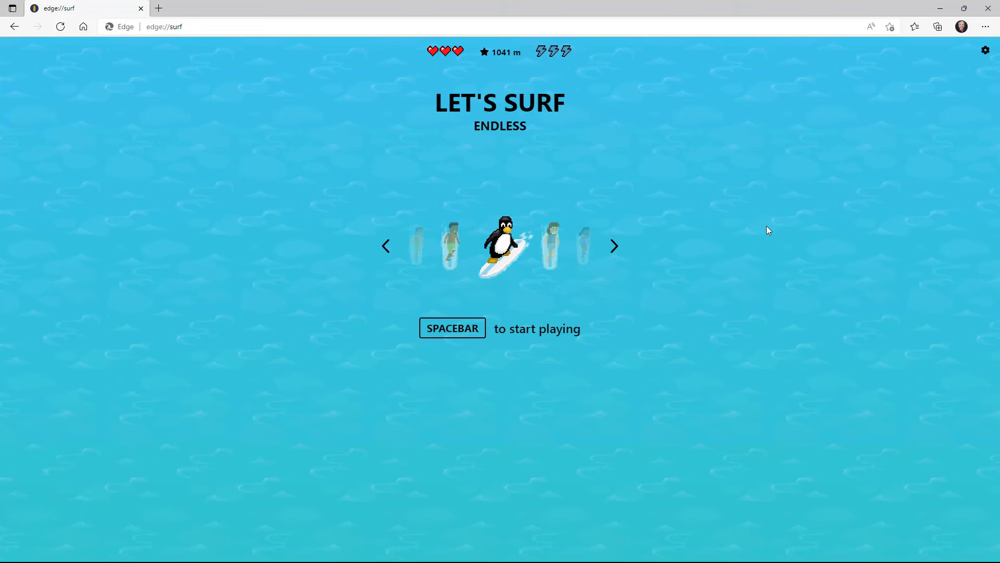
key(space)
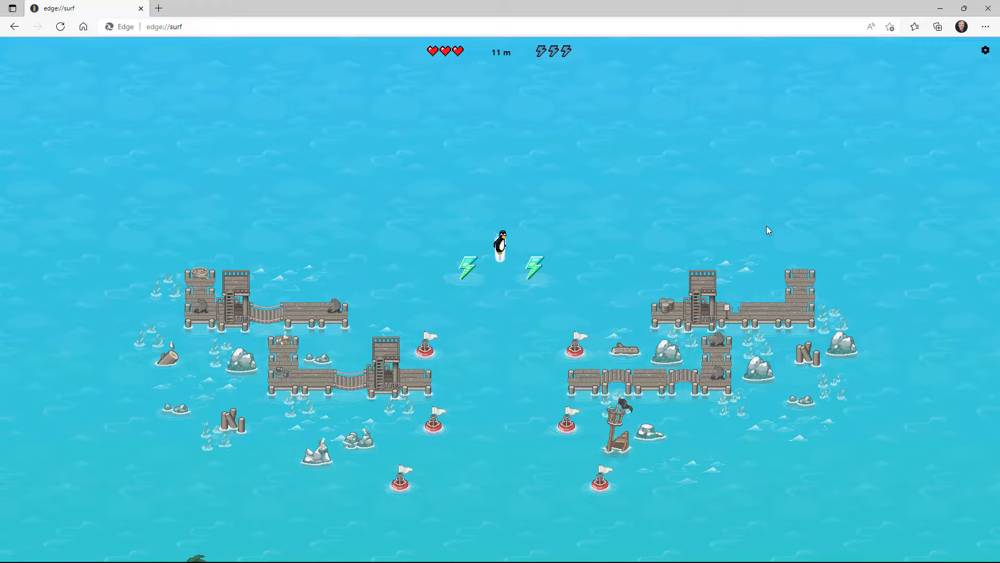
key(Left)
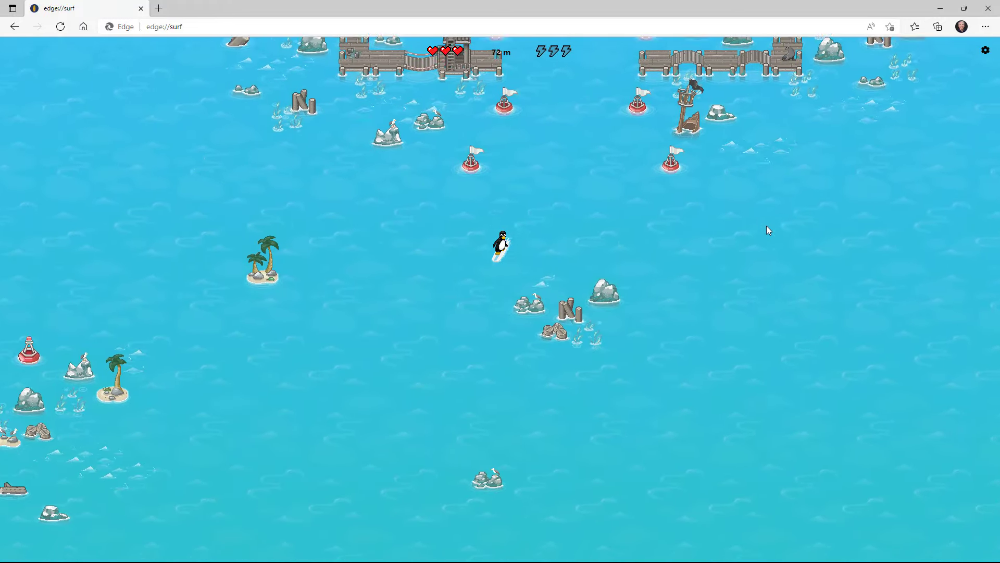